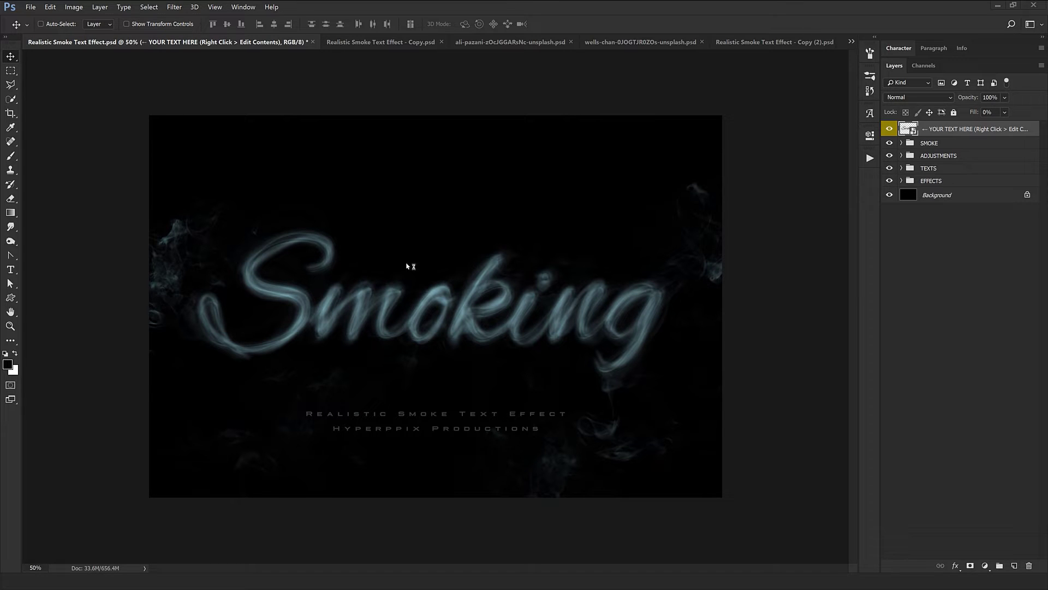
# Replace 'Smoking' with 'Hyperpix' in the smart object contents and save the .psb on closing
pyautogui.doubleClick(909, 130)
pyautogui.doubleClick(908, 129)
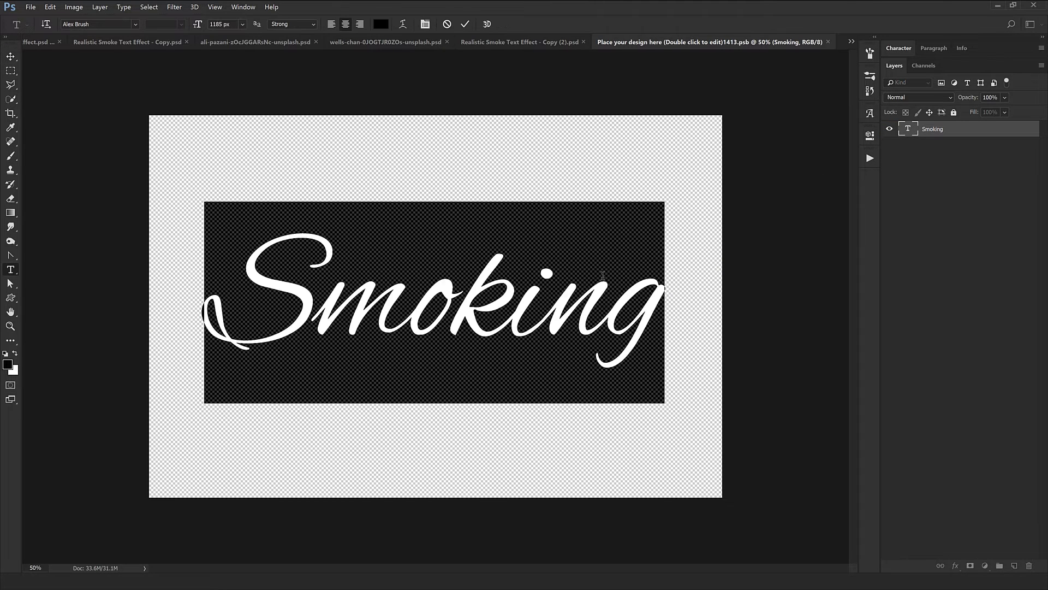
pyautogui.write('Hyperpix')
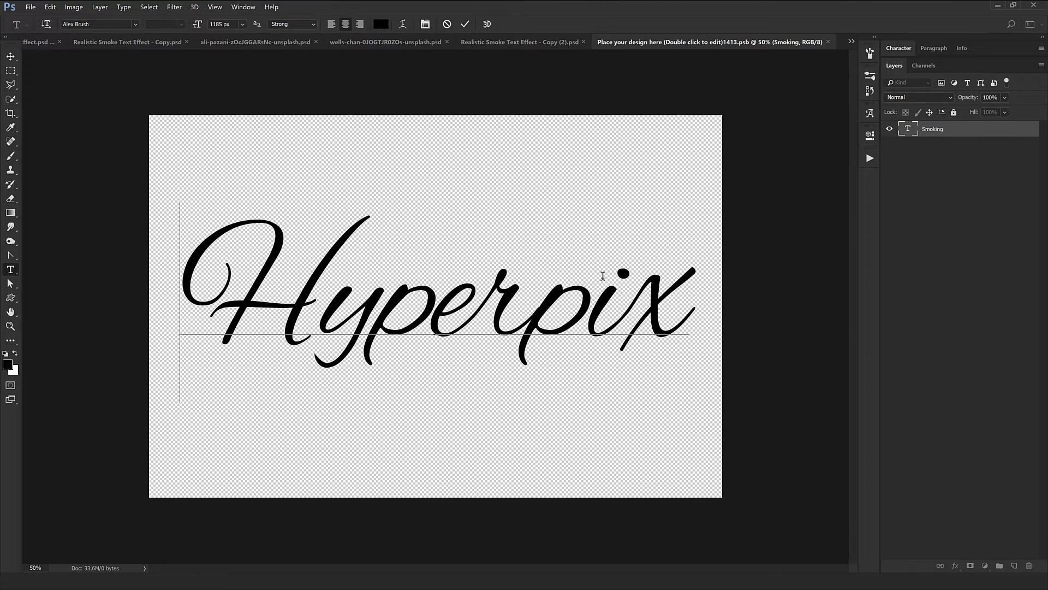
pyautogui.hotkey('ctrl', 'Return')
pyautogui.hotkey('ctrl', 'w')
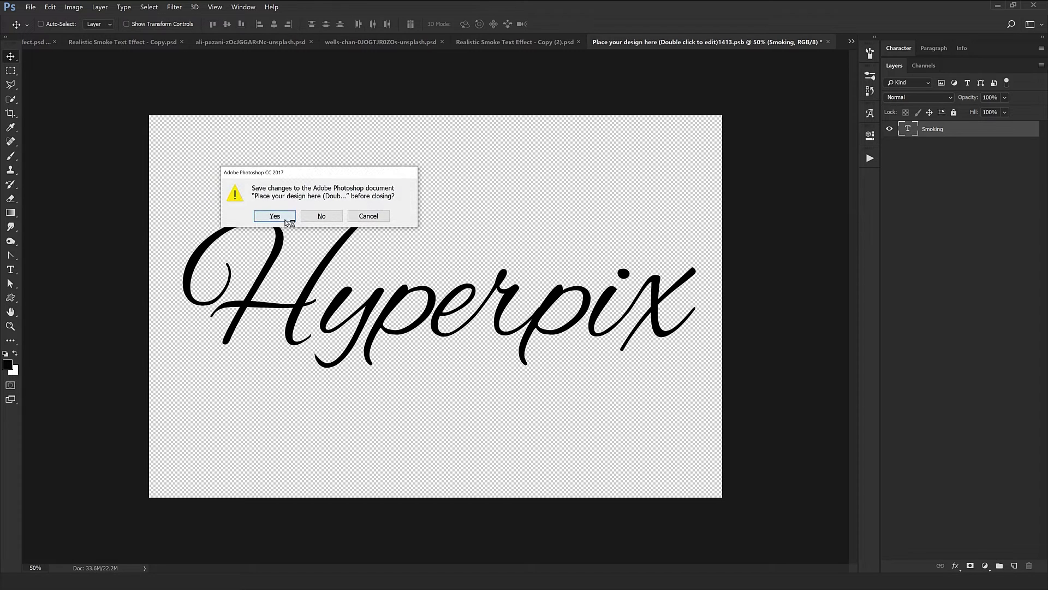
pyautogui.click(275, 215)
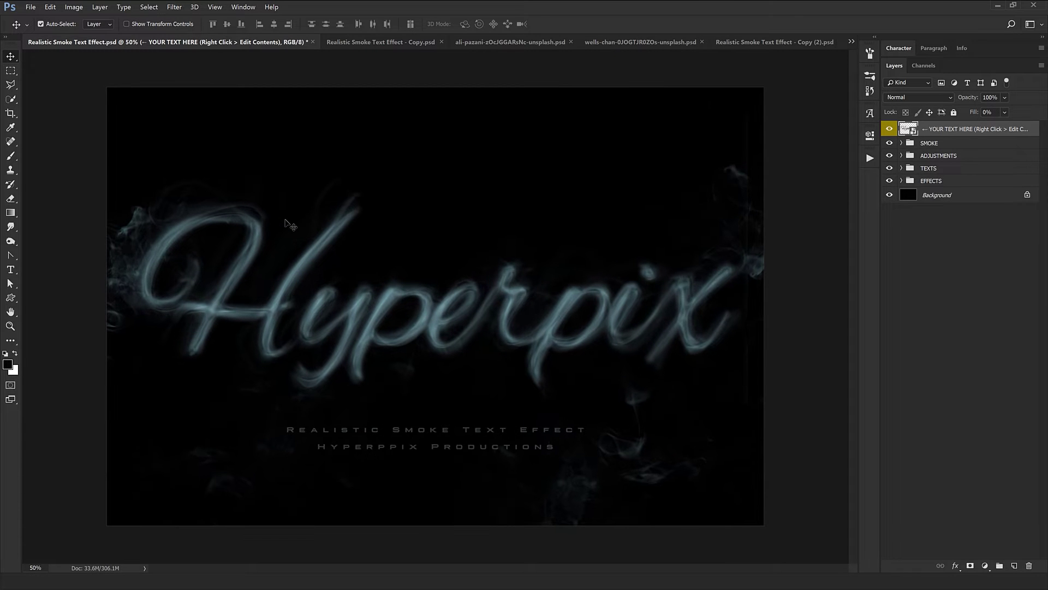
pyautogui.scroll(2, 289, 224)
pyautogui.moveTo(286, 227); pyautogui.dragTo(571, 311)
pyautogui.scroll(-1, 646, 230)
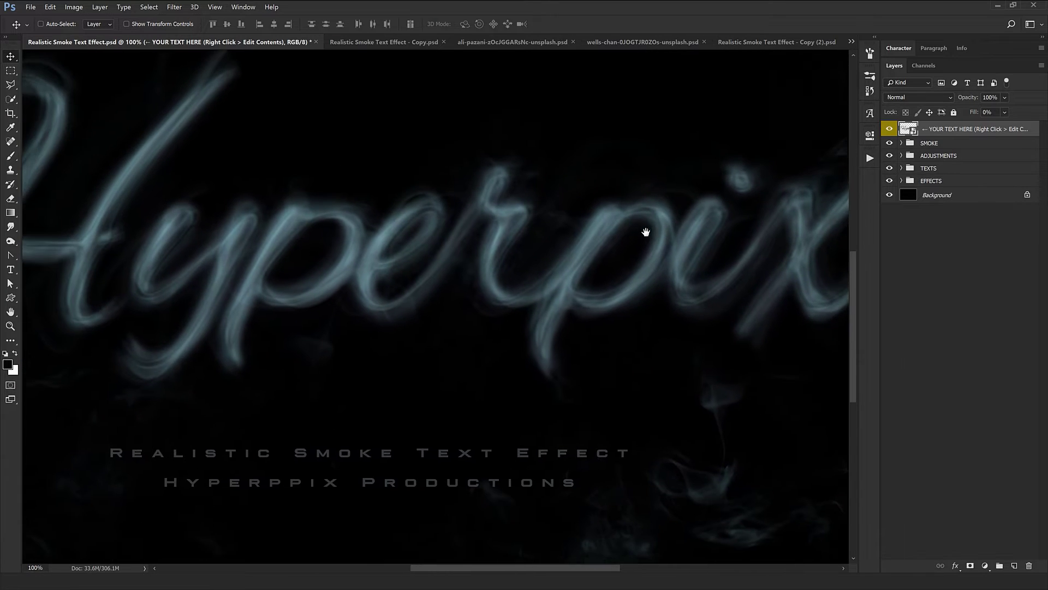
pyautogui.scroll(-1, 585, 243)
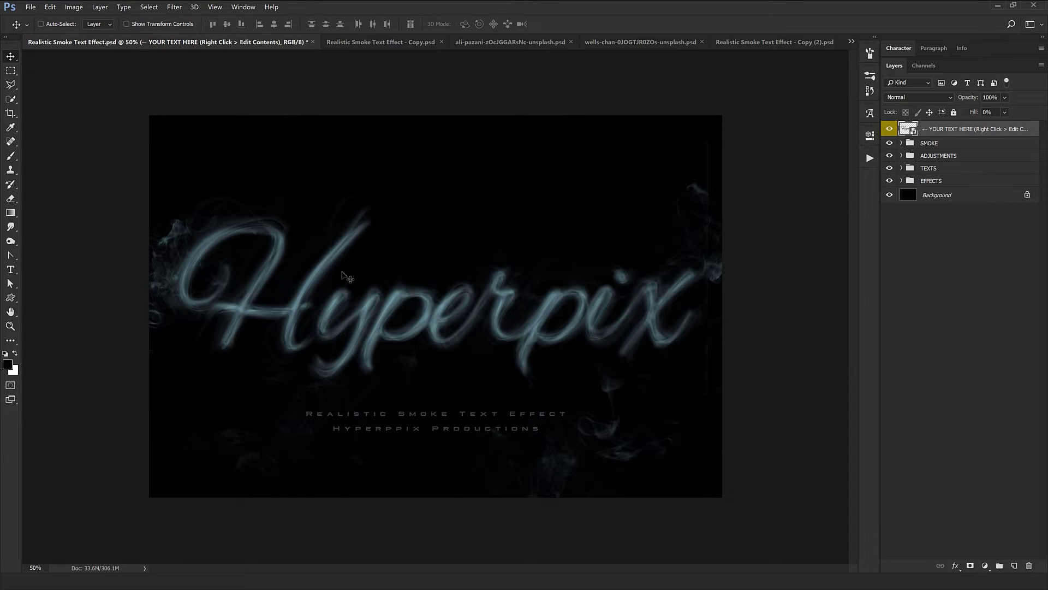
# Expand the SMOKE group and drag the first, second and fourth Smoke wisps into new positions
pyautogui.click(906, 143)
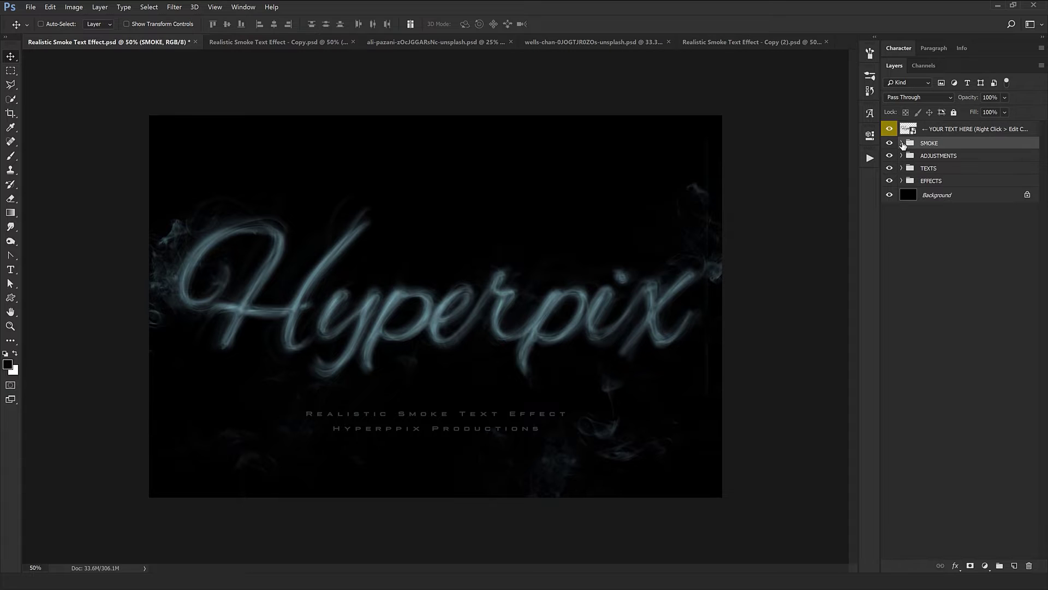
pyautogui.click(902, 143)
pyautogui.click(957, 164)
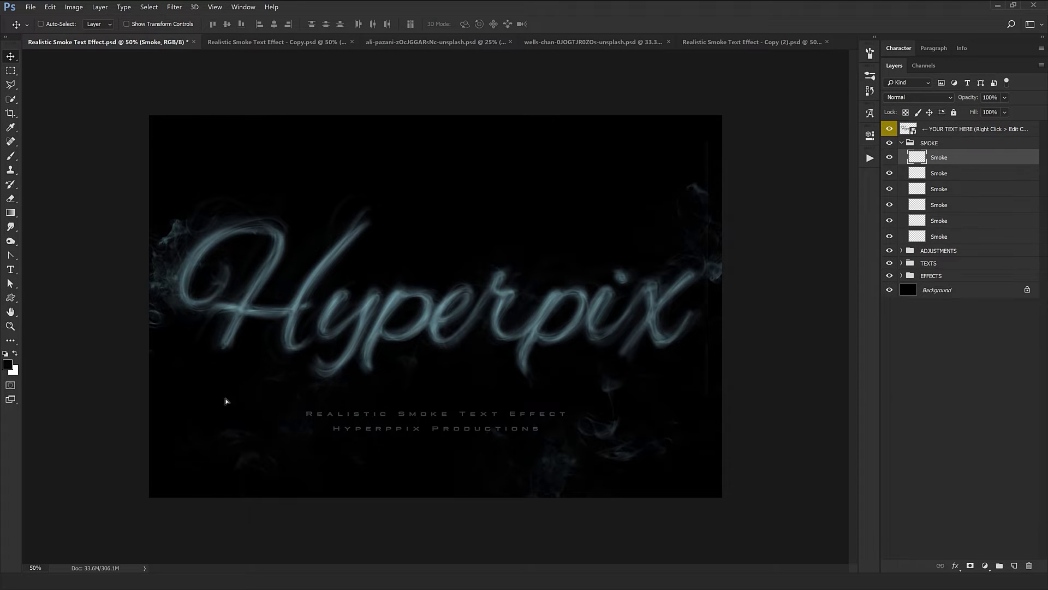
pyautogui.moveTo(229, 383); pyautogui.dragTo(502, 172)
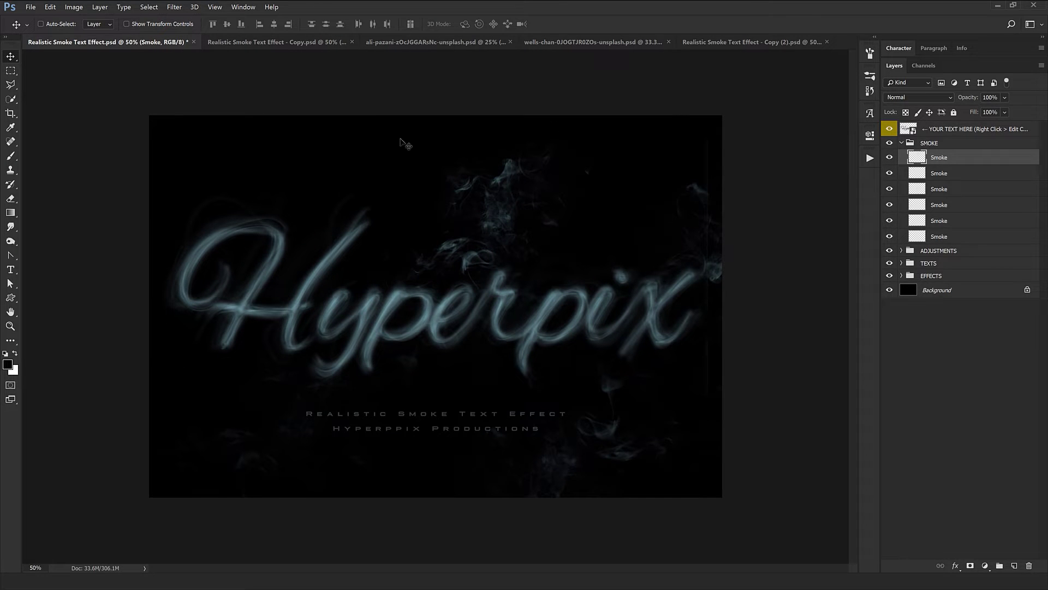
pyautogui.moveTo(569, 265); pyautogui.dragTo(183, 236)
pyautogui.click(944, 173)
pyautogui.moveTo(536, 330); pyautogui.dragTo(480, 330)
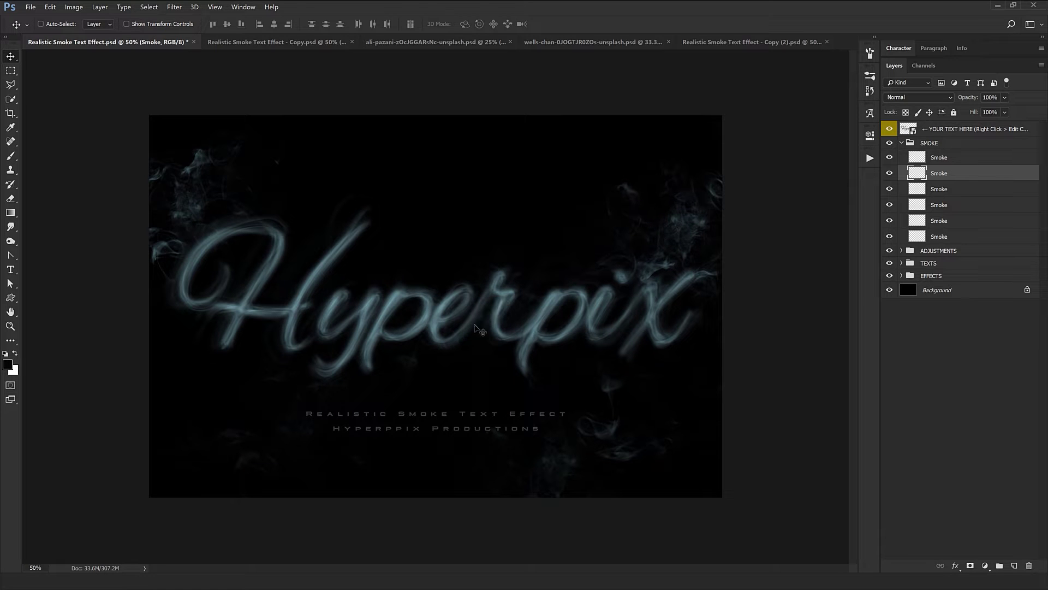
pyautogui.click(950, 205)
pyautogui.moveTo(855, 272); pyautogui.dragTo(494, 216)
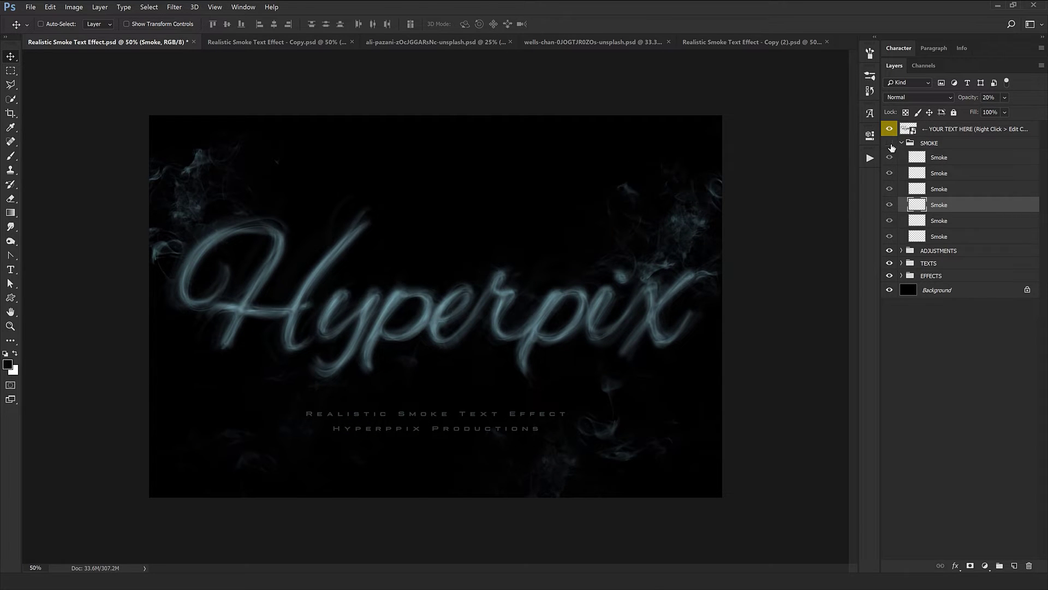
# Toggle the SMOKE group's visibility to compare, then collapse the group
pyautogui.click(890, 143)
pyautogui.click(890, 144)
pyautogui.click(916, 142)
pyautogui.click(901, 143)
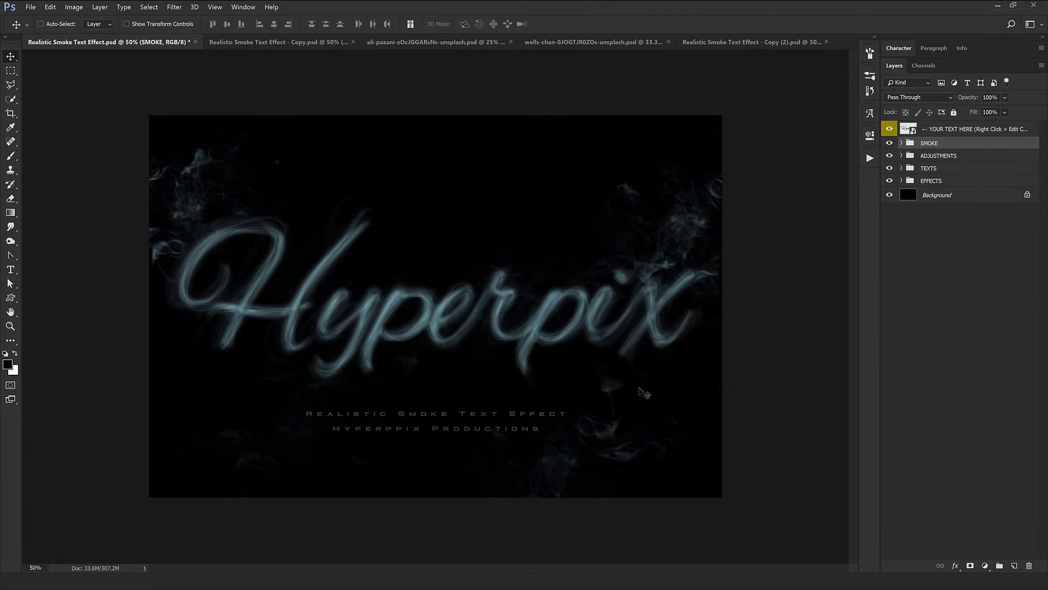
# Raise the Hue/Saturation layer's saturation from -40 to -28 in the ADJUSTMENTS group
pyautogui.click(928, 156)
pyautogui.click(902, 156)
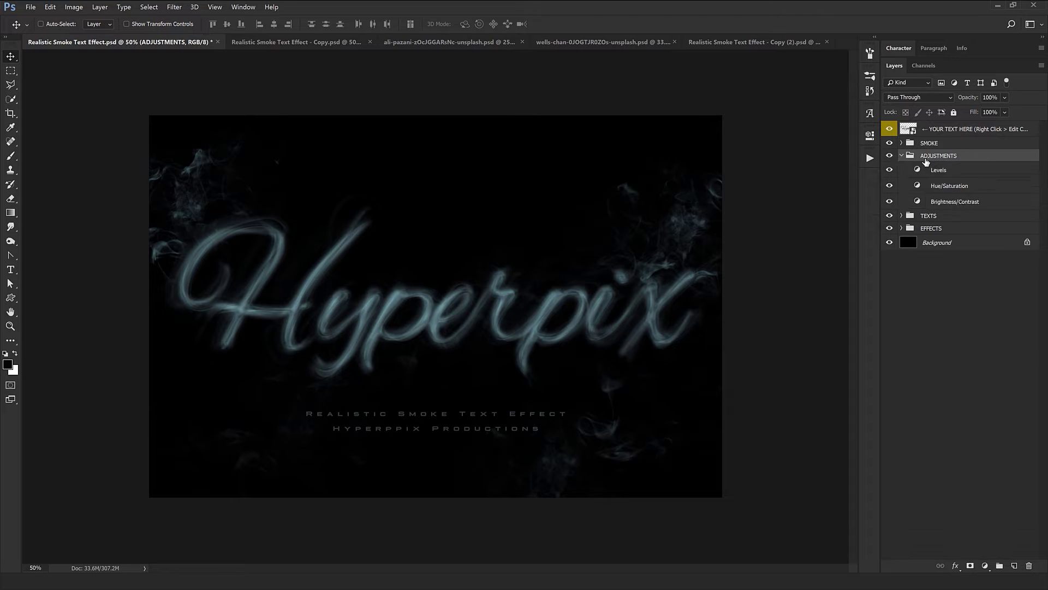
pyautogui.click(940, 170)
pyautogui.doubleClick(917, 186)
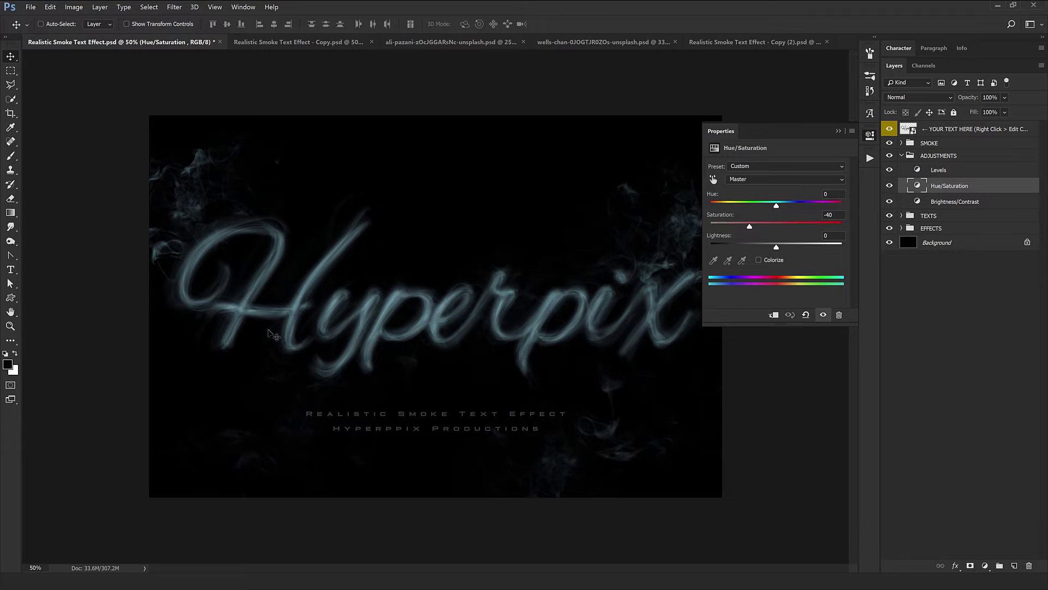
pyautogui.moveTo(751, 226); pyautogui.dragTo(781, 211)
pyautogui.click(728, 137)
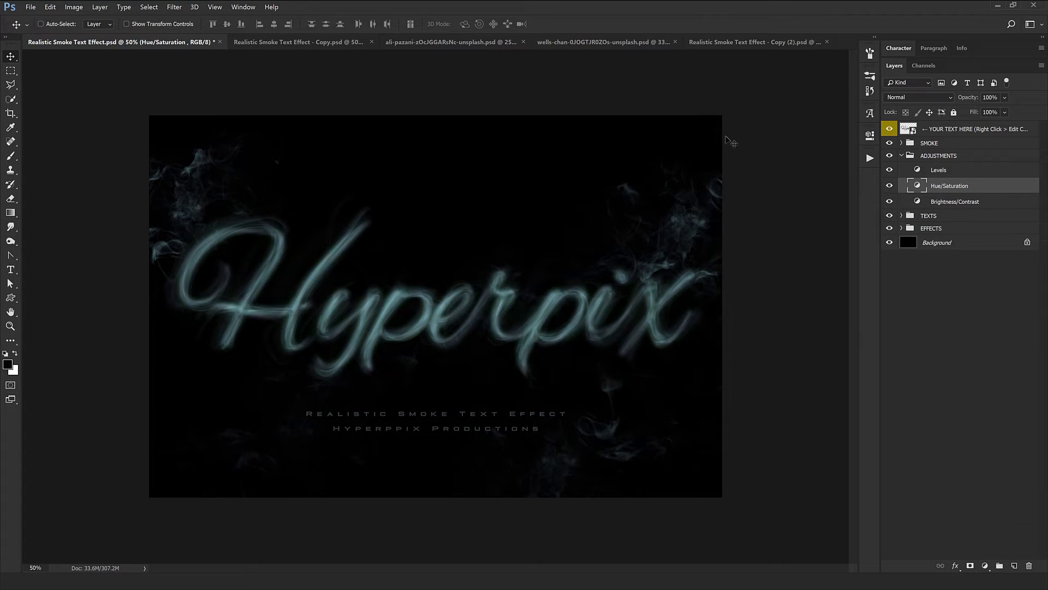
# Collapse the ADJUSTMENTS group and expand the TEXTS group to reveal the two subtitle layers
pyautogui.click(928, 156)
pyautogui.click(901, 155)
pyautogui.click(928, 181)
pyautogui.click(918, 172)
pyautogui.click(902, 168)
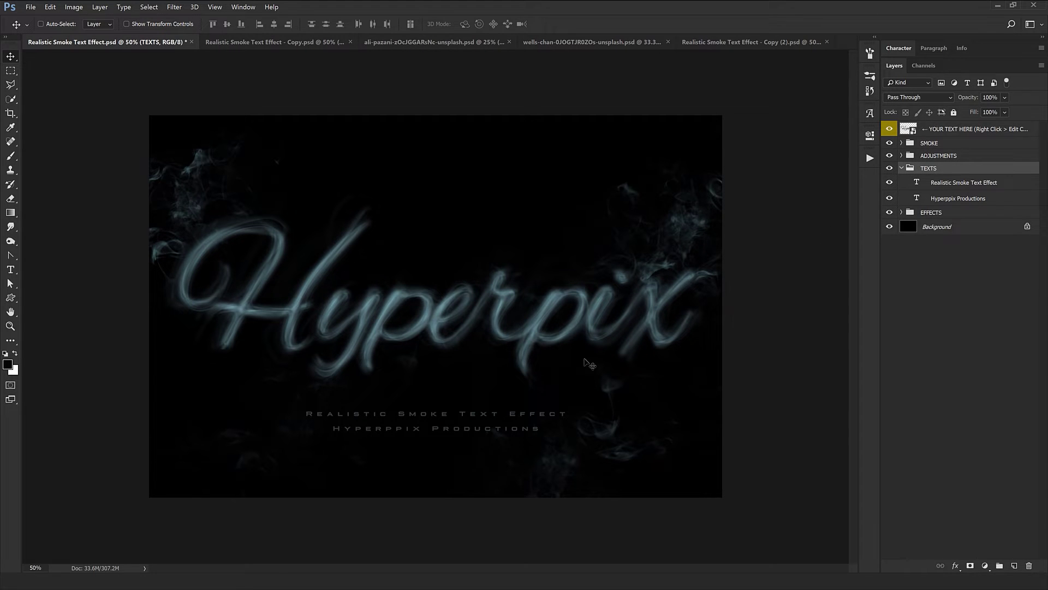
# Hide the TEXTS group's subtitle lines and expand the Designed by Hyperpix effect layers
pyautogui.click(889, 169)
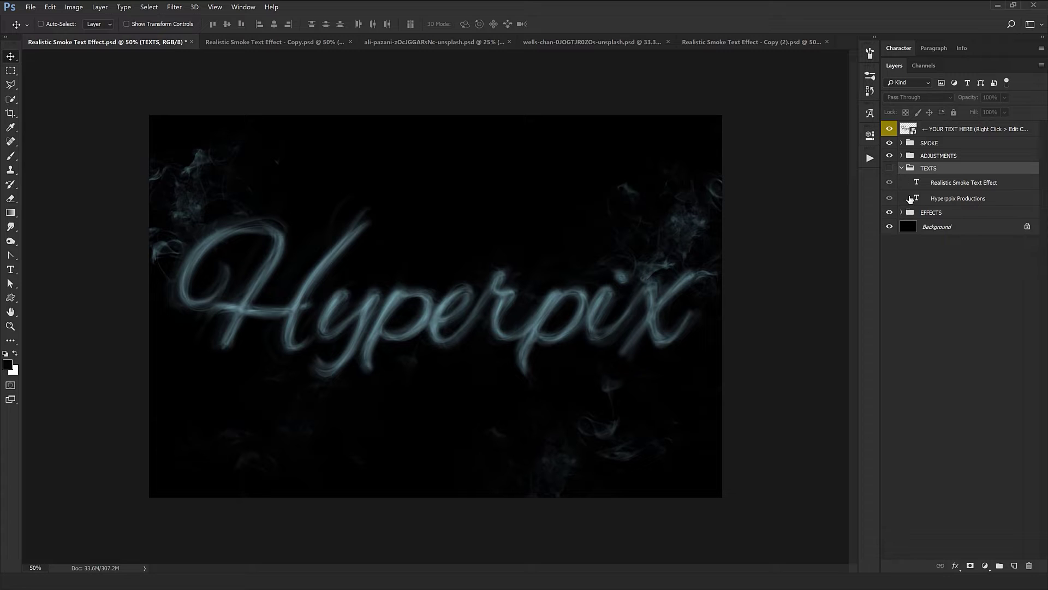
pyautogui.click(902, 213)
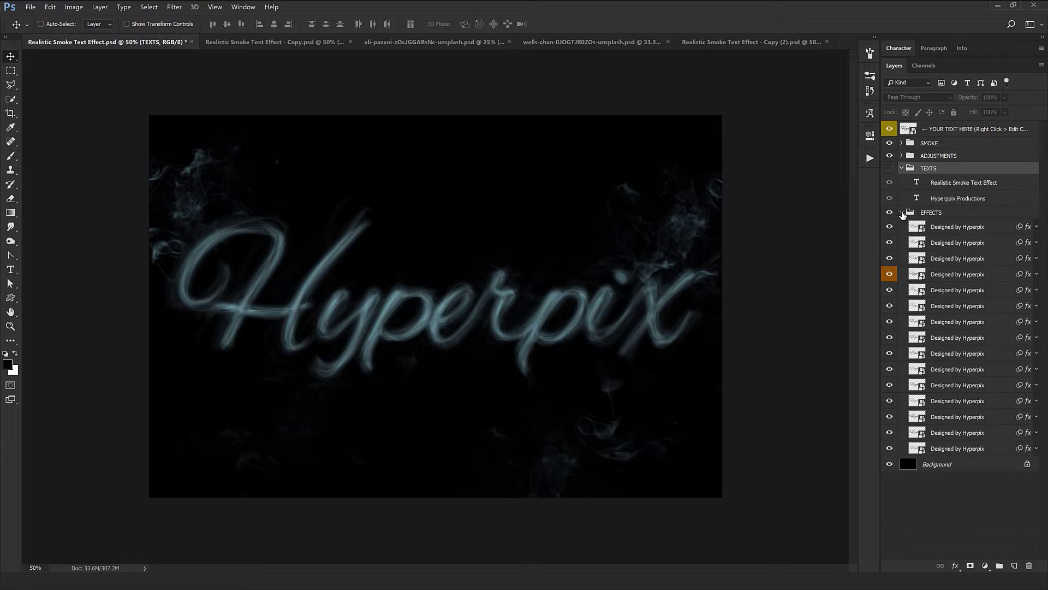
pyautogui.click(901, 168)
# Toggle the Designed by Hyperpix effect layers off and on to compare, leaving them visible
pyautogui.click(889, 243)
pyautogui.click(890, 243)
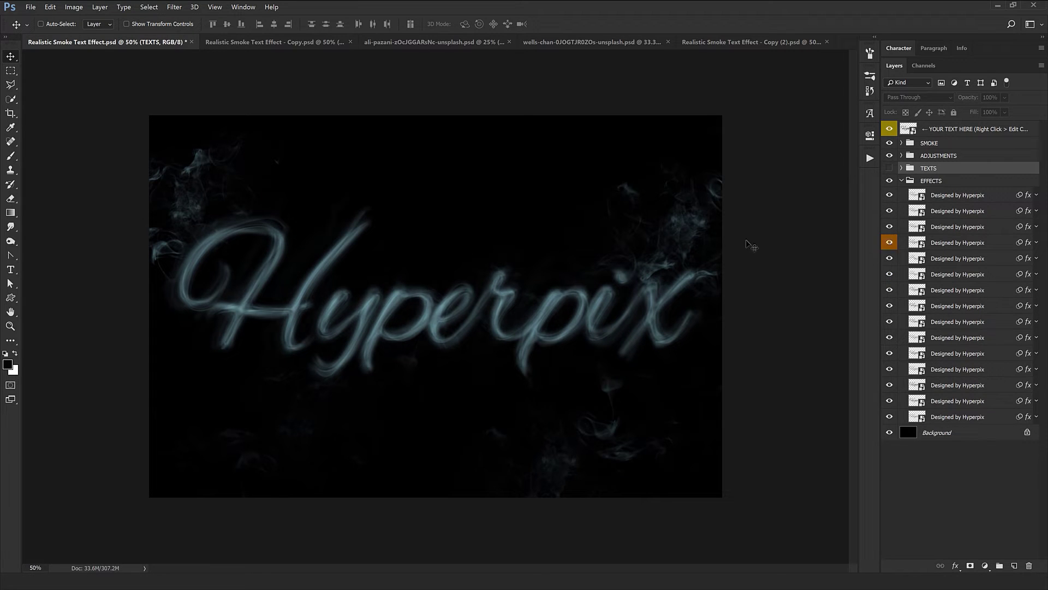
pyautogui.moveTo(889, 210); pyautogui.dragTo(889, 306)
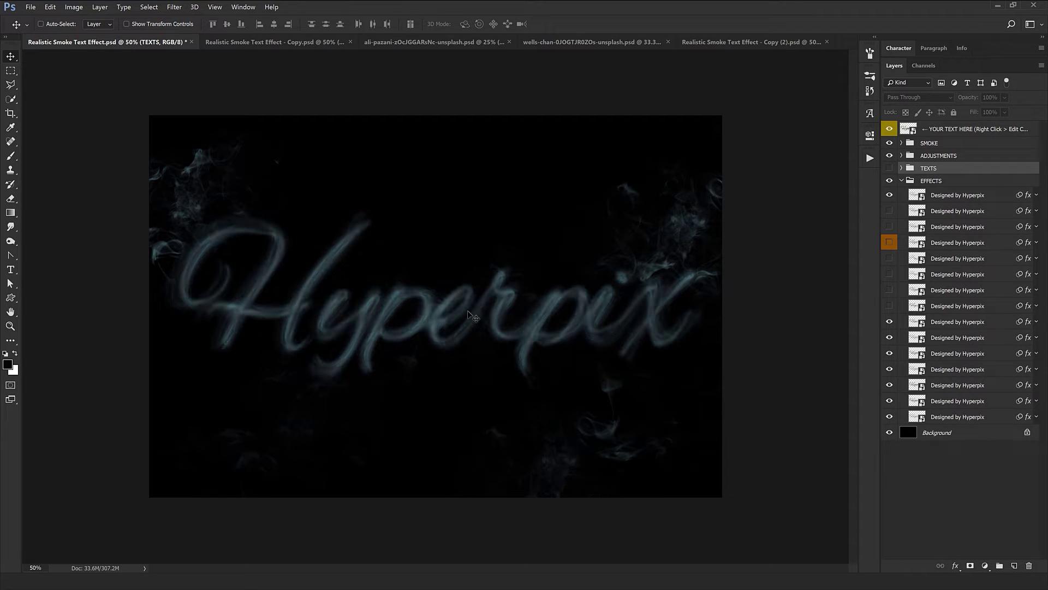
pyautogui.moveTo(891, 307); pyautogui.dragTo(896, 217)
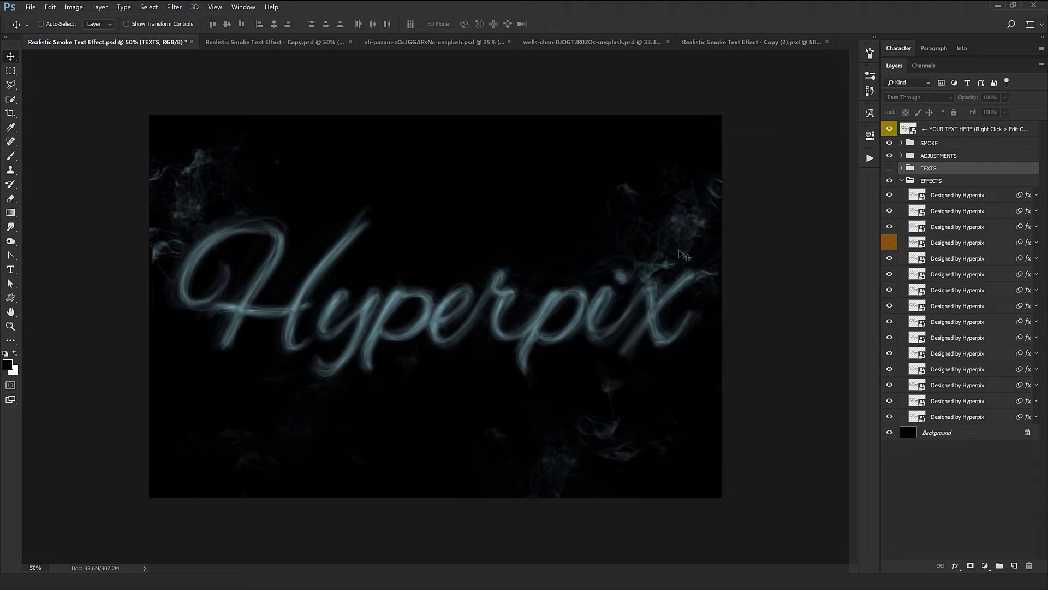
pyautogui.click(891, 244)
pyautogui.click(902, 248)
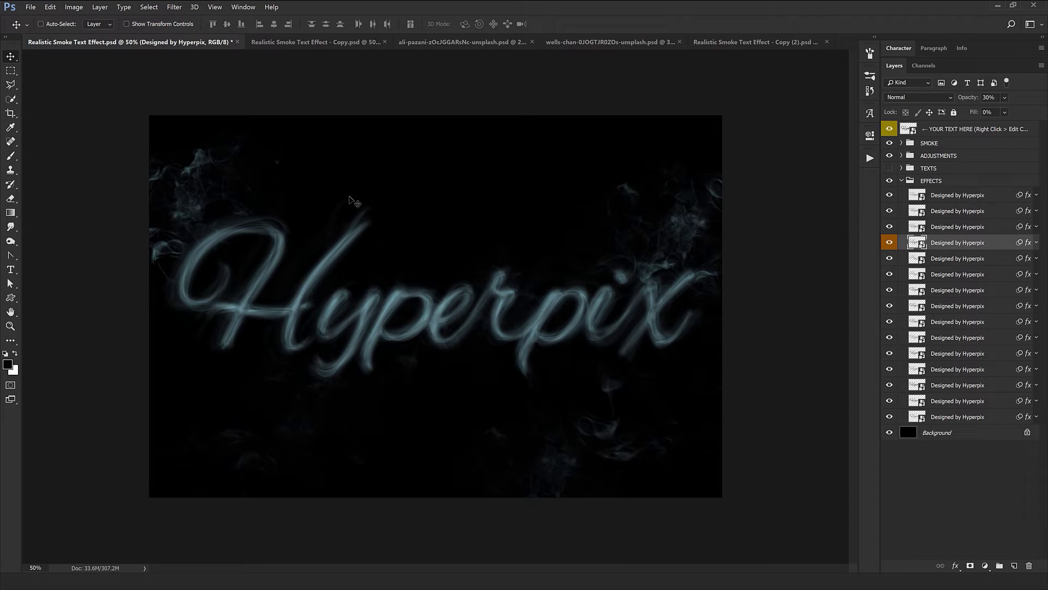
pyautogui.click(890, 243)
pyautogui.click(889, 242)
# Select another Designed by Hyperpix effect layer, then the EFFECTS group
pyautogui.click(932, 353)
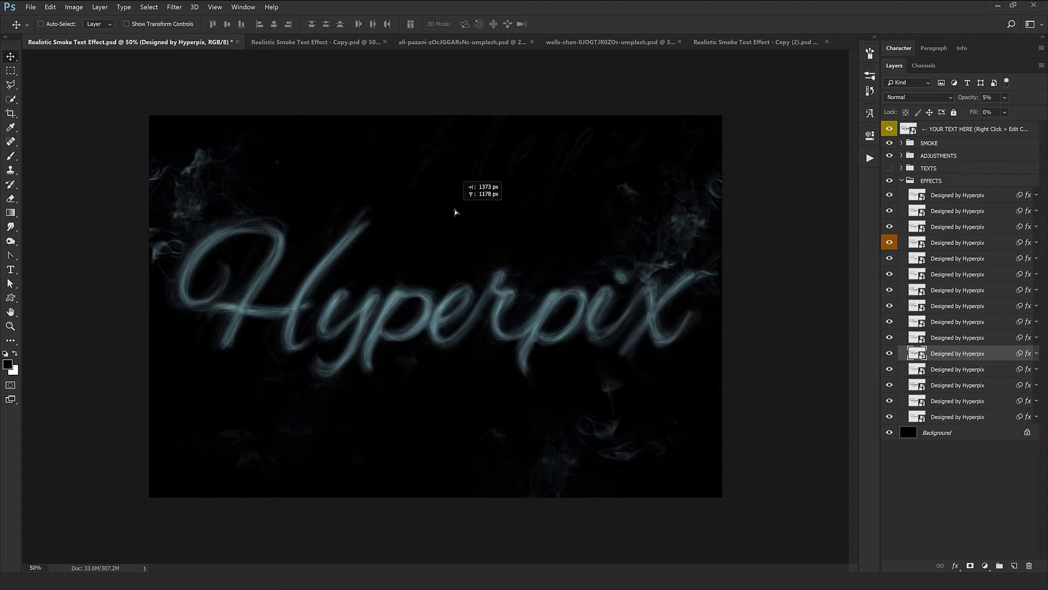
pyautogui.press('ctrl')
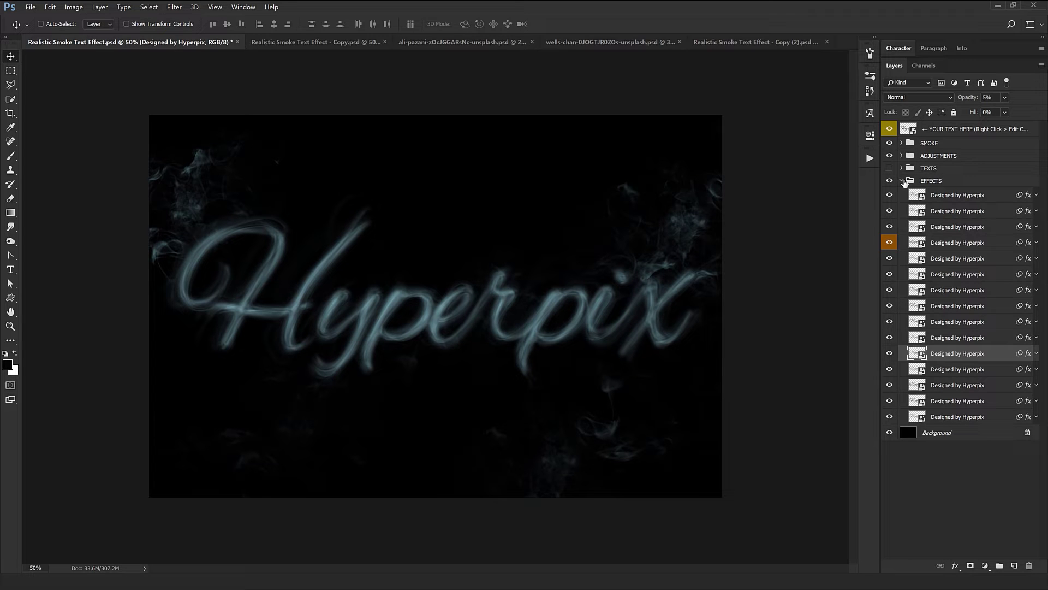
pyautogui.click(906, 181)
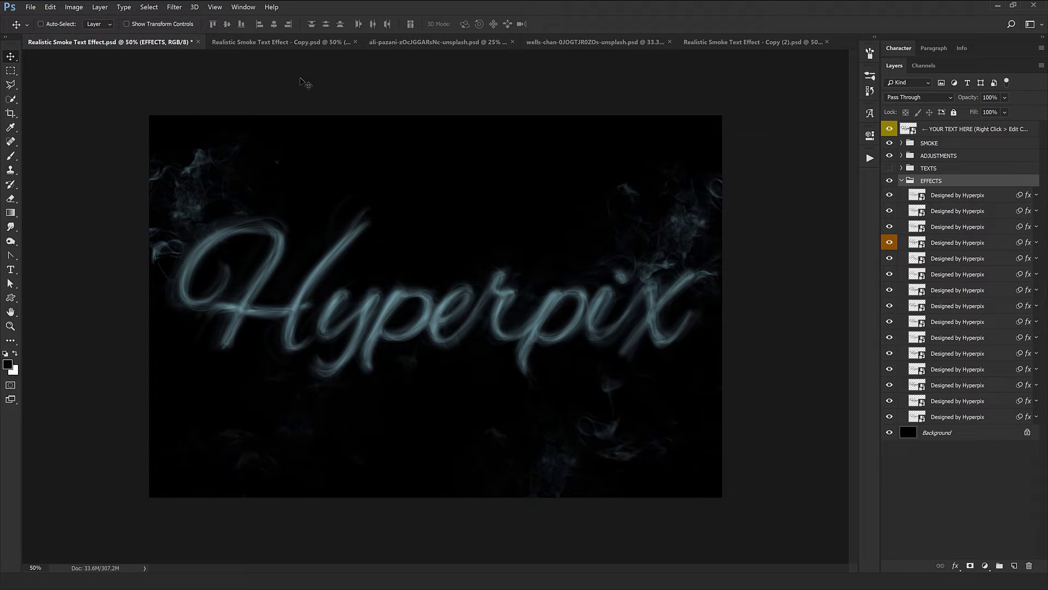
# Bring up the copy document's lettering contents and nudge the L letter slightly right
pyautogui.click(298, 42)
pyautogui.click(210, 42)
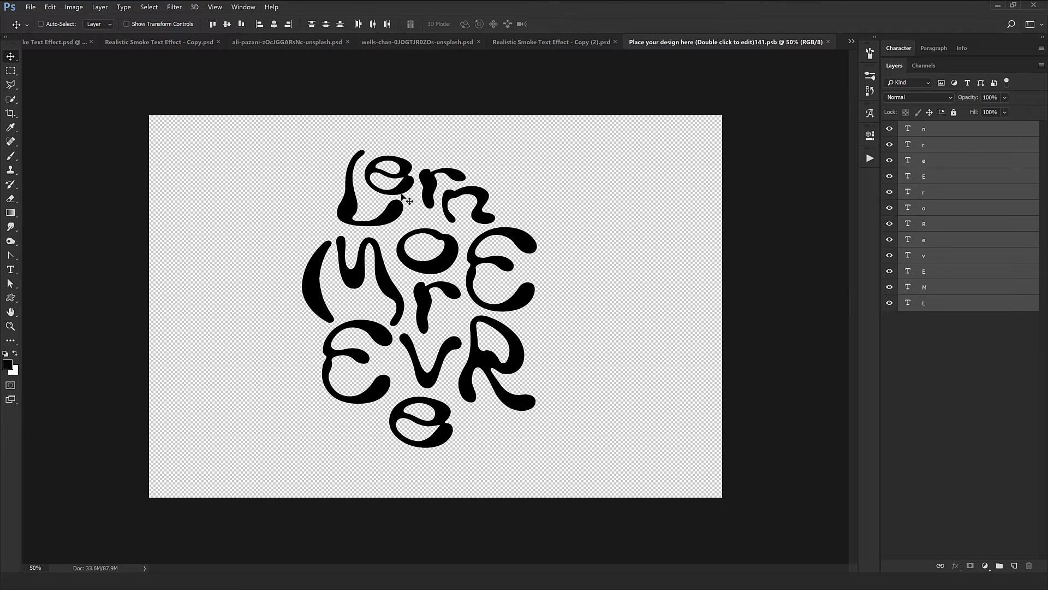
pyautogui.keyDown('ctrl'); pyautogui.click(428, 168); pyautogui.keyUp('ctrl')
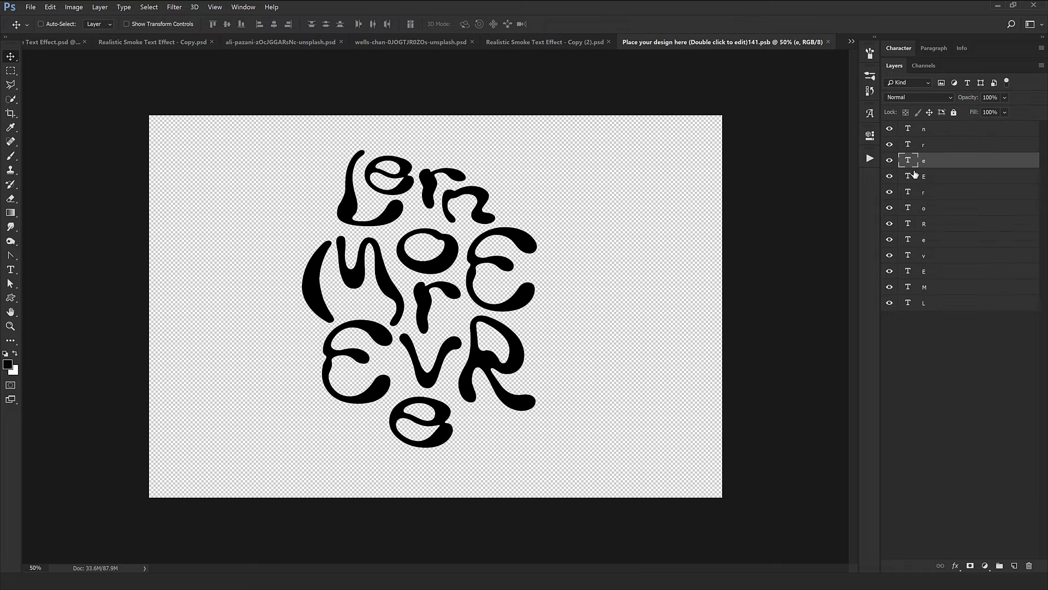
pyautogui.moveTo(428, 169)
pyautogui.mouseDown()
pyautogui.moveTo(367, 102)
pyautogui.moveTo(428, 169)
pyautogui.mouseUp()
pyautogui.keyDown('ctrl'); pyautogui.click(376, 217); pyautogui.keyUp('ctrl')
pyautogui.moveTo(384, 233)
pyautogui.mouseDown()
pyautogui.moveTo(342, 196)
pyautogui.moveTo(308, 281)
pyautogui.moveTo(391, 232)
pyautogui.mouseUp()
# Try moving the n and M letters, undo the M move, and close the letter design
pyautogui.keyDown('ctrl'); pyautogui.click(482, 211); pyautogui.keyUp('ctrl')
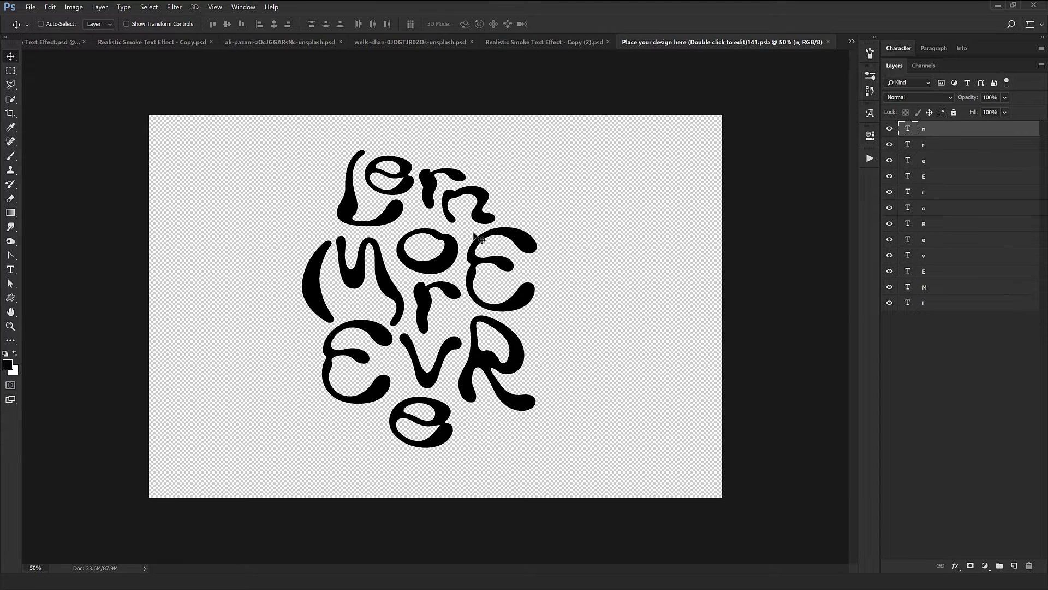
pyautogui.moveTo(474, 235)
pyautogui.mouseDown()
pyautogui.moveTo(554, 238)
pyautogui.moveTo(476, 236)
pyautogui.mouseUp()
pyautogui.keyDown('ctrl'); pyautogui.click(383, 279); pyautogui.keyUp('ctrl')
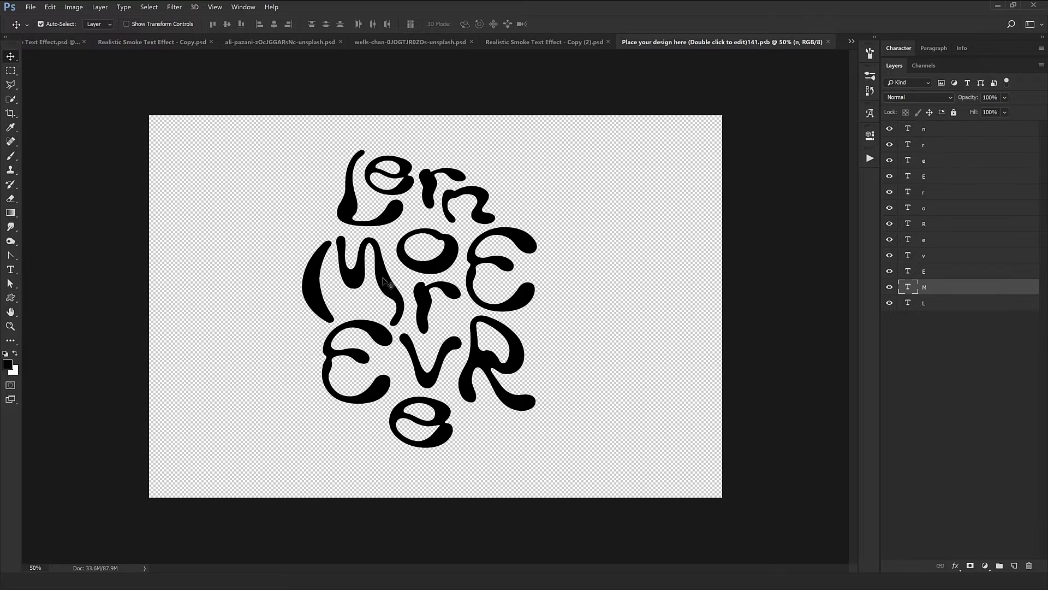
pyautogui.moveTo(384, 282); pyautogui.dragTo(284, 235)
pyautogui.hotkey('ctrl', 'z')
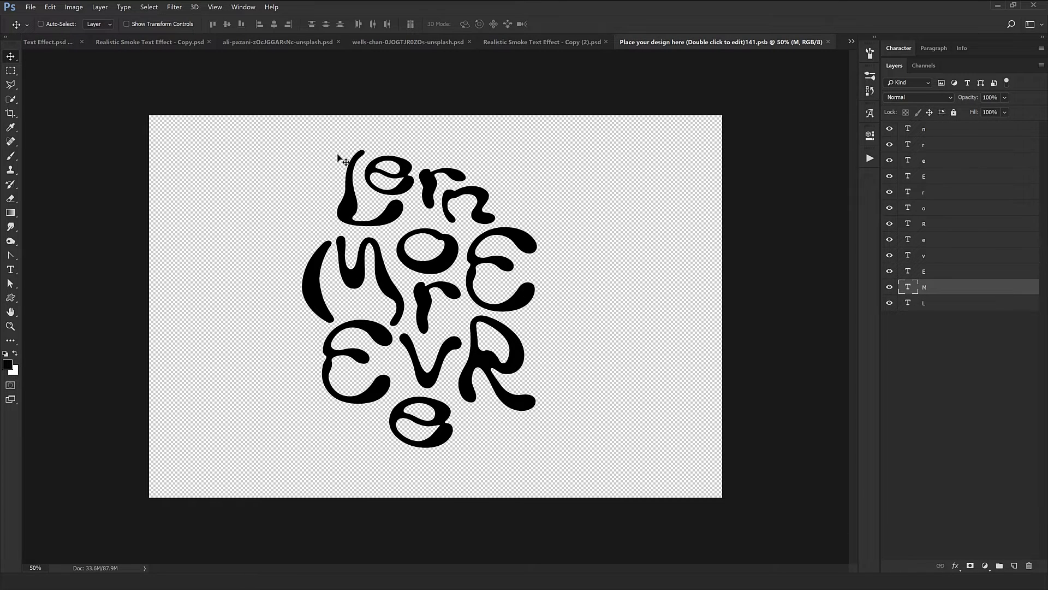
pyautogui.click(828, 42)
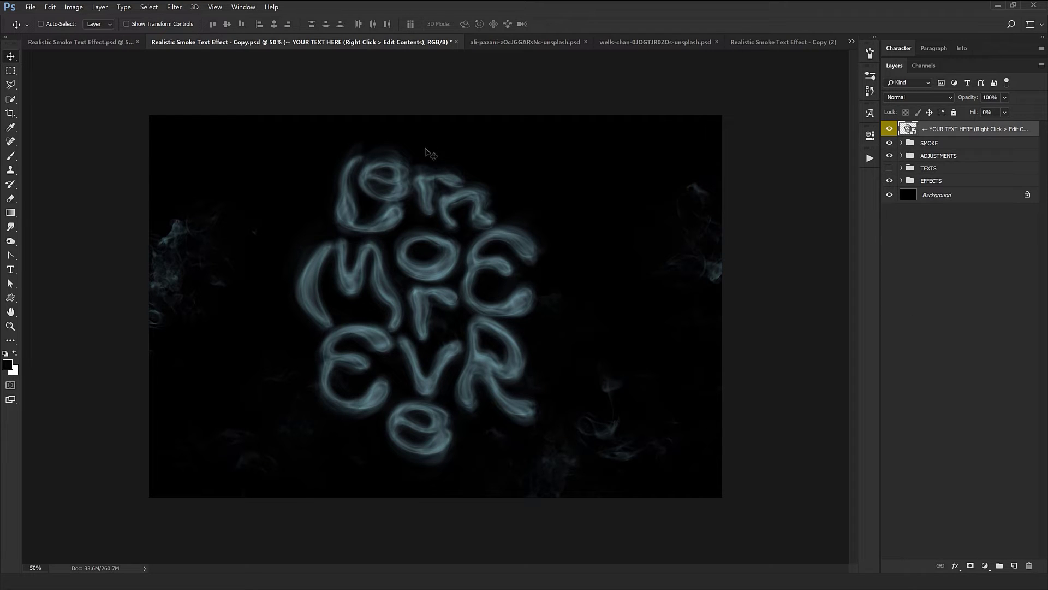
# Set the background colour to black in the smoking-man photo
pyautogui.click(507, 42)
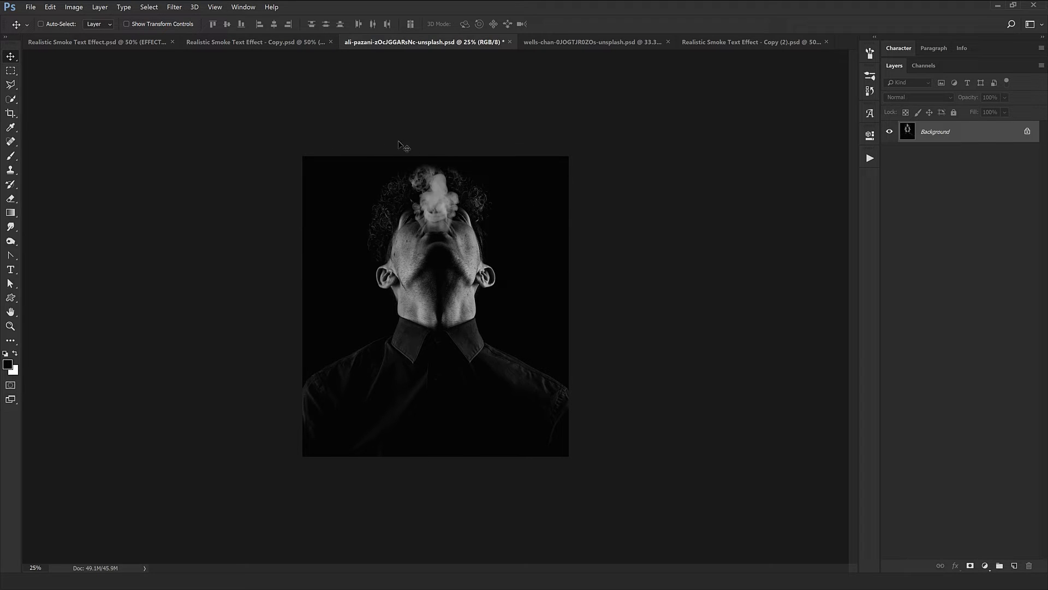
pyautogui.click(16, 371)
pyautogui.click(976, 366)
pyautogui.click(16, 371)
pyautogui.click(969, 369)
# Crop the photo to extend the canvas upward above the man's head, then return to the smoke document
pyautogui.press('c')
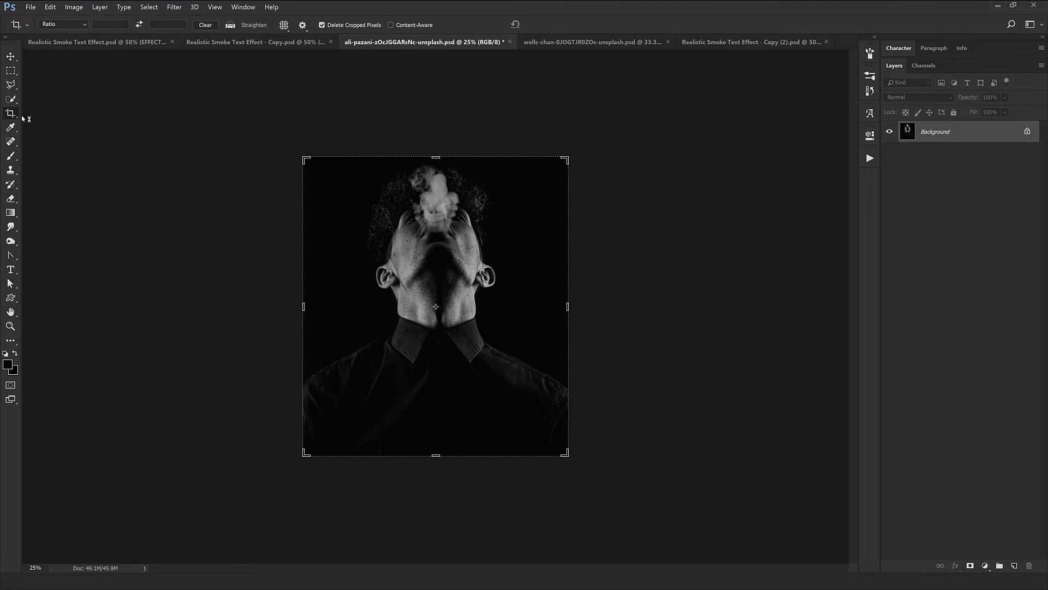
pyautogui.moveTo(429, 153); pyautogui.dragTo(436, 64)
pyautogui.press('Return')
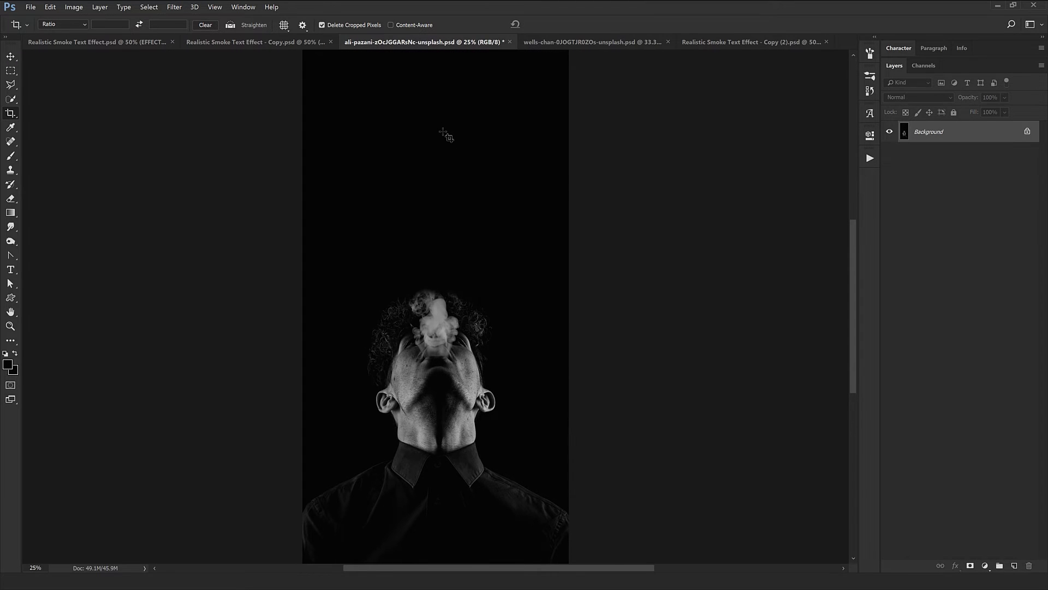
pyautogui.press('v')
pyautogui.hotkey('ctrl', '-')
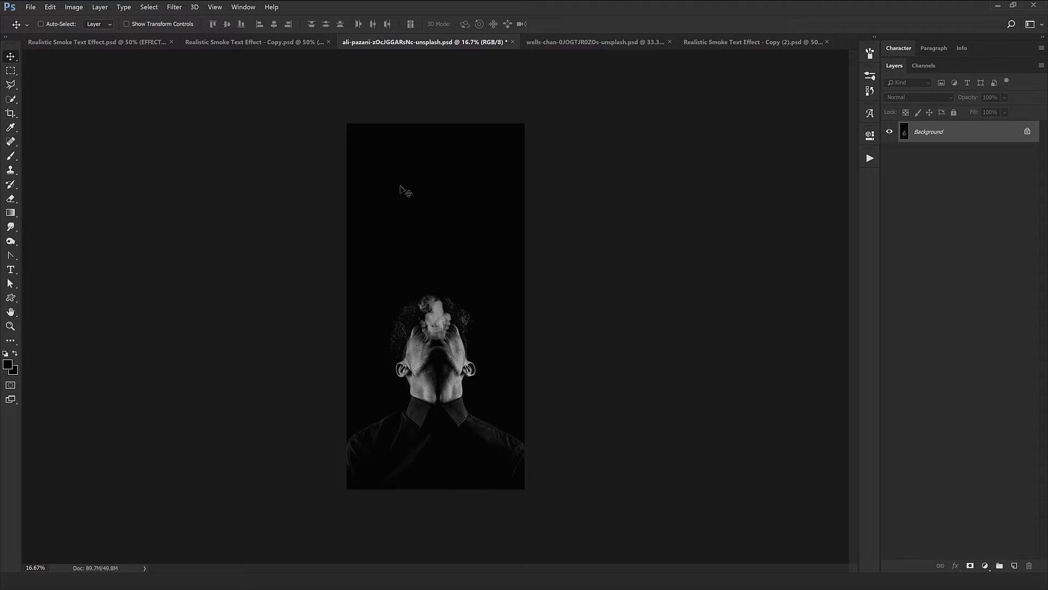
pyautogui.hotkey('ctrl', '+')
pyautogui.click(257, 42)
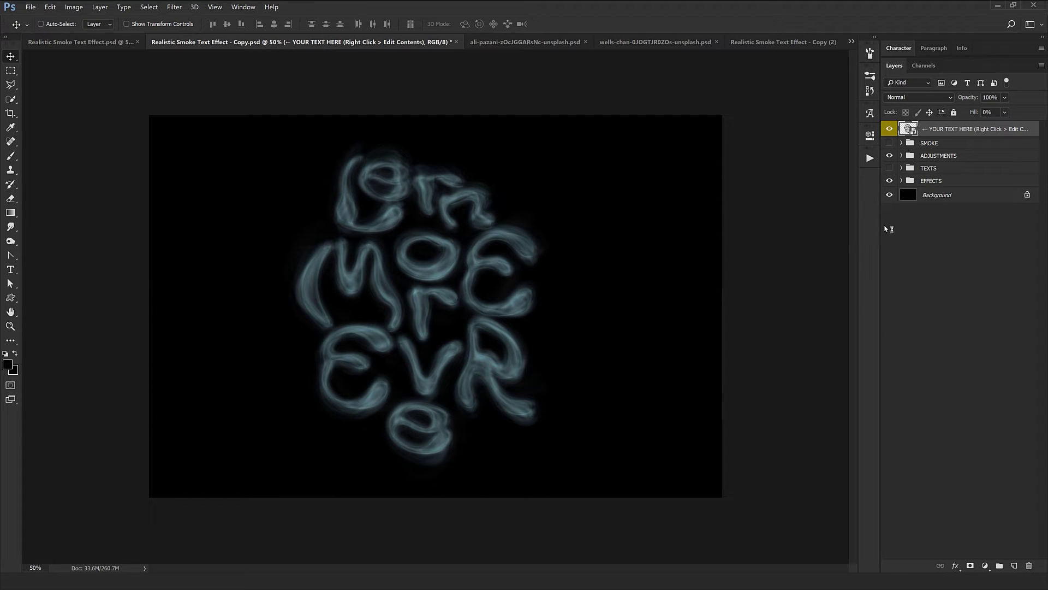
# Marquee-select the smoke letters and bring them into the smoking-man photo
pyautogui.click(10, 71)
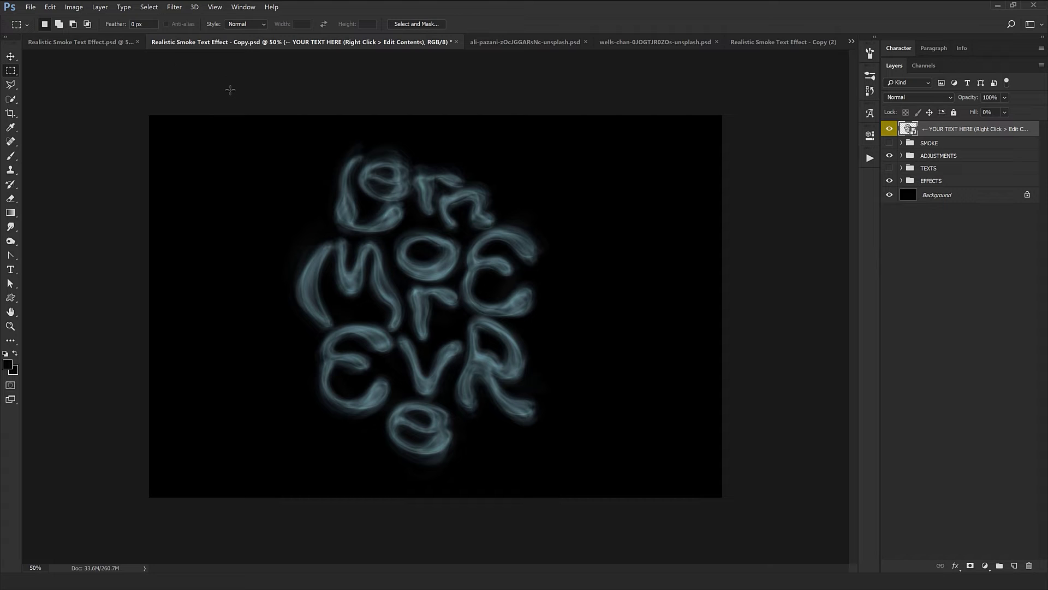
pyautogui.moveTo(230, 90); pyautogui.dragTo(626, 498)
pyautogui.click(505, 42)
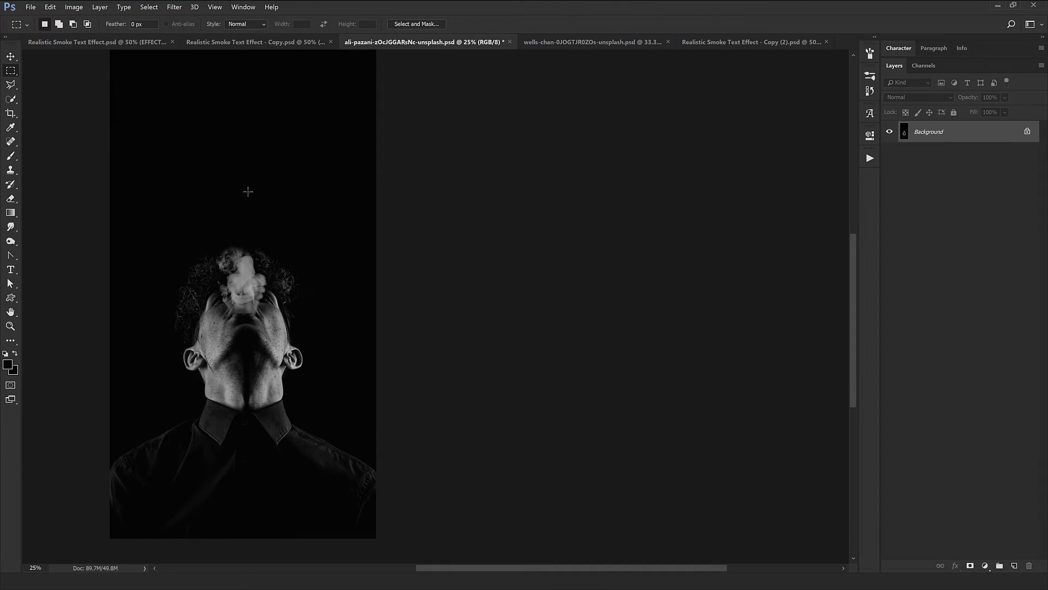
pyautogui.click(10, 56)
pyautogui.moveTo(211, 197); pyautogui.dragTo(438, 267)
# Scale the pasted smoke letters to about 109% and move them lower on the canvas
pyautogui.hotkey('ctrl', 't')
pyautogui.moveTo(520, 344); pyautogui.dragTo(502, 323)
pyautogui.press('Return')
pyautogui.moveTo(377, 318); pyautogui.dragTo(414, 424)
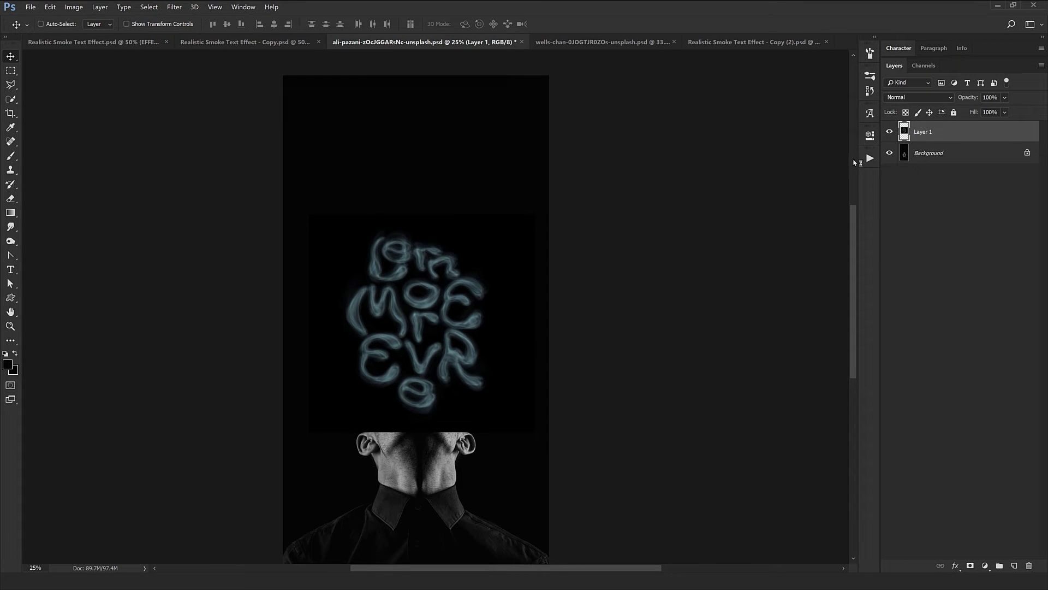
# Set Layer 1 to Screen blend mode and raise the letters above the man's head
pyautogui.click(938, 100)
pyautogui.click(915, 105)
pyautogui.click(935, 101)
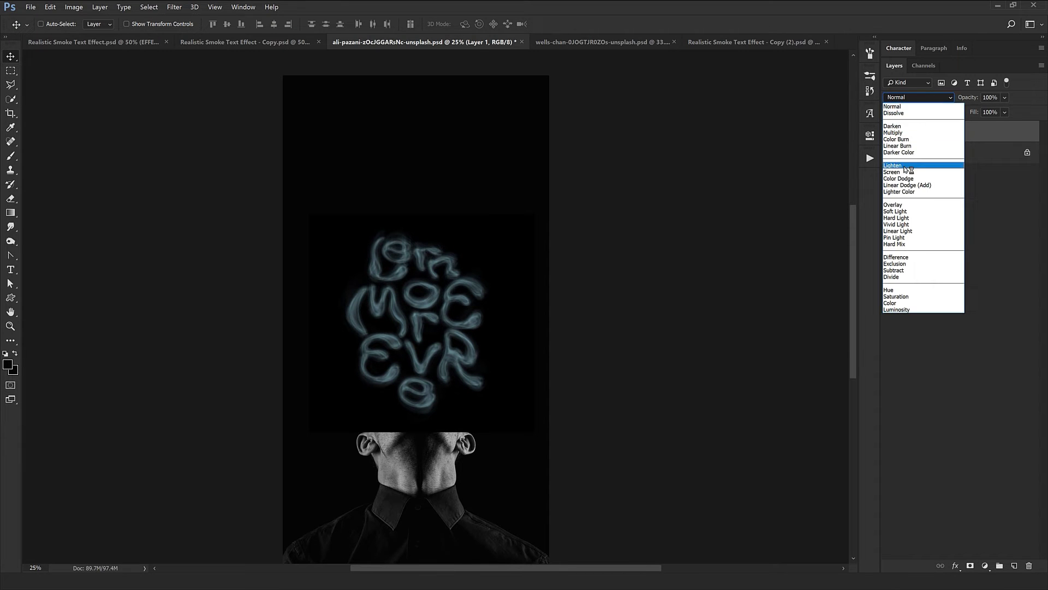
pyautogui.click(905, 172)
pyautogui.moveTo(478, 345); pyautogui.dragTo(466, 259)
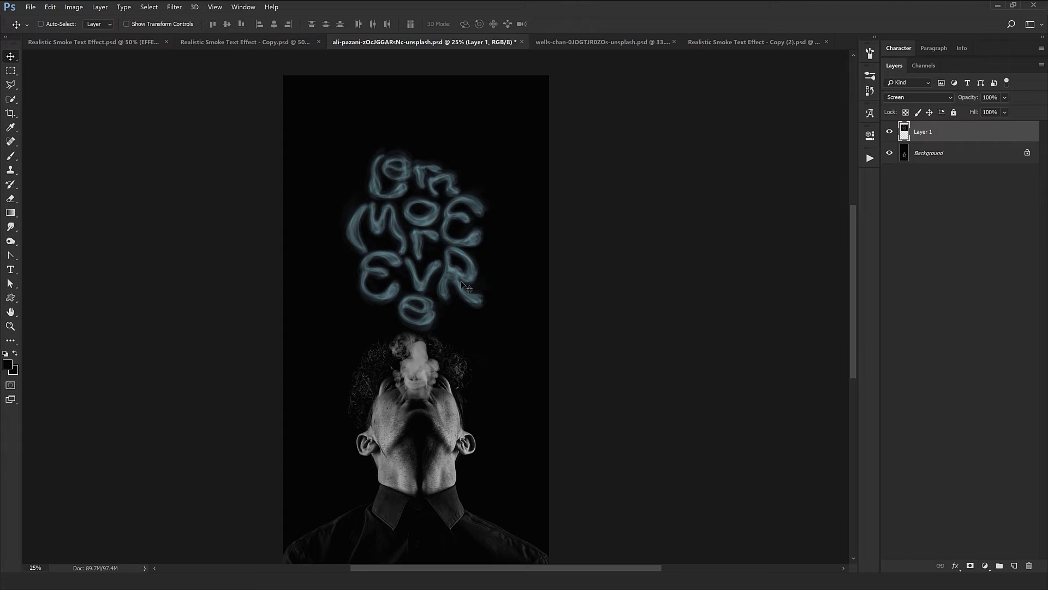
pyautogui.hotkey('ctrl', '+')
pyautogui.hotkey('ctrl', '+')
pyautogui.hotkey('shift', 'Down')
pyautogui.hotkey('shift', 'Down')
pyautogui.hotkey('shift', 'Down')
pyautogui.hotkey('shift', 'Down')
pyautogui.hotkey('shift', 'Down')
pyautogui.hotkey('shift', 'Down')
pyautogui.hotkey('shift', 'Down')
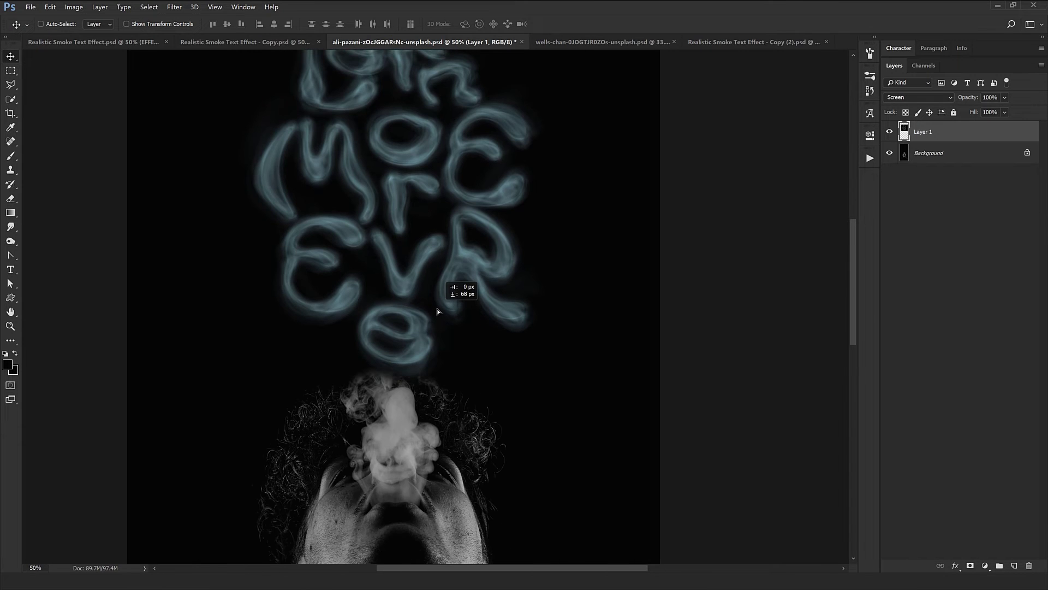
pyautogui.hotkey('ctrl', '-')
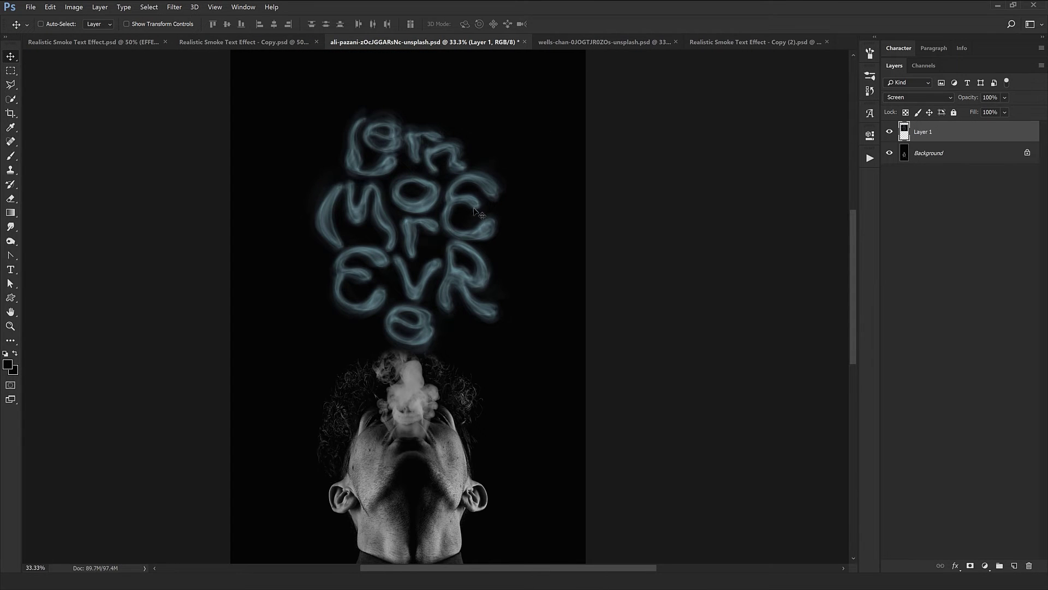
# Desaturate the smoke letters with Hue/Saturation to about -85 saturation
pyautogui.hotkey('ctrl', 'u')
pyautogui.press('Tab')
pyautogui.write('-100')
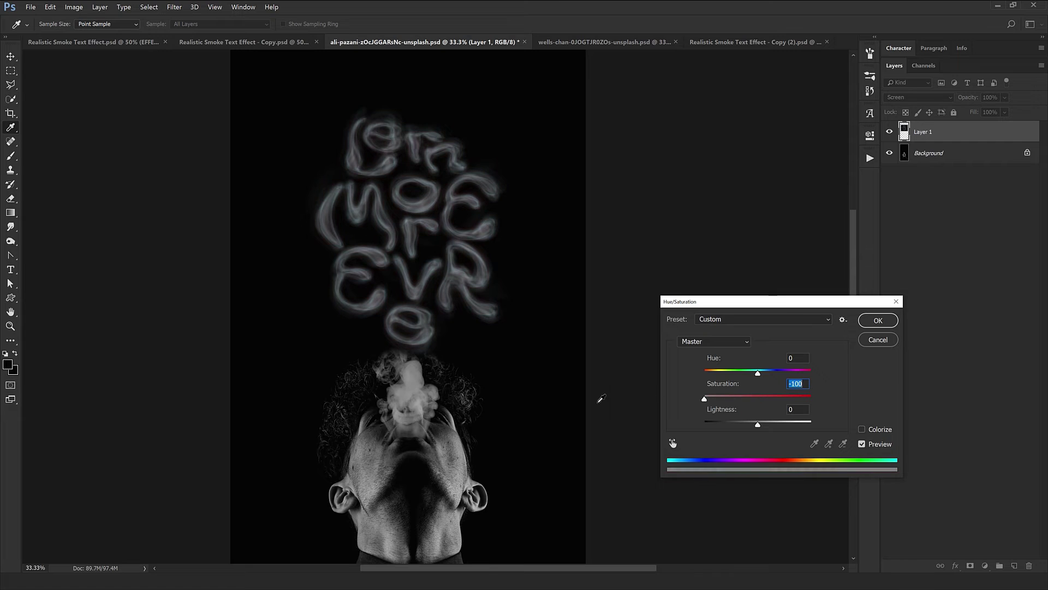
pyautogui.moveTo(704, 398); pyautogui.dragTo(713, 399)
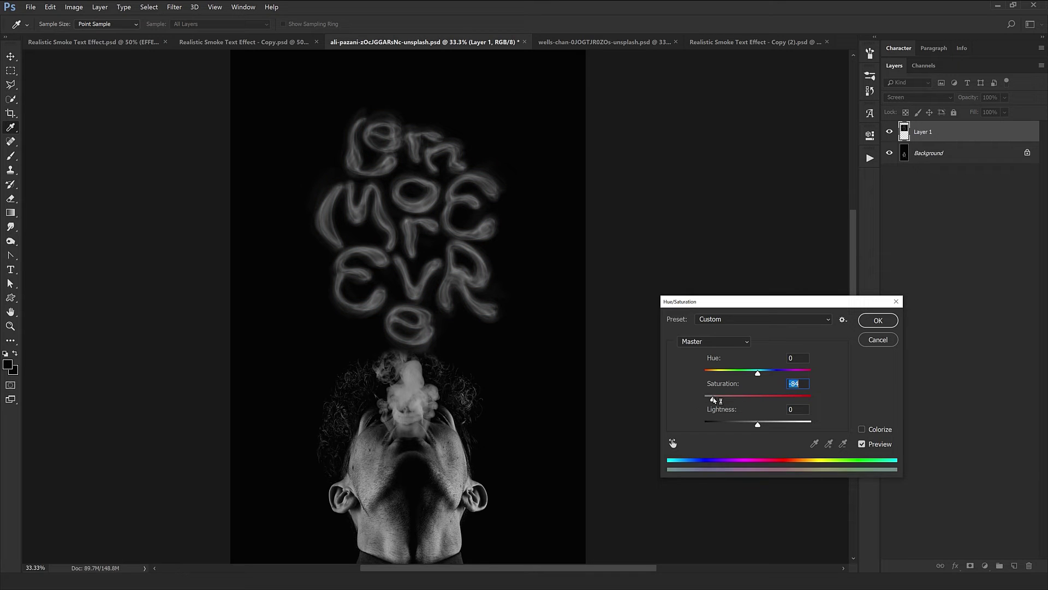
pyautogui.click(878, 321)
pyautogui.press('v')
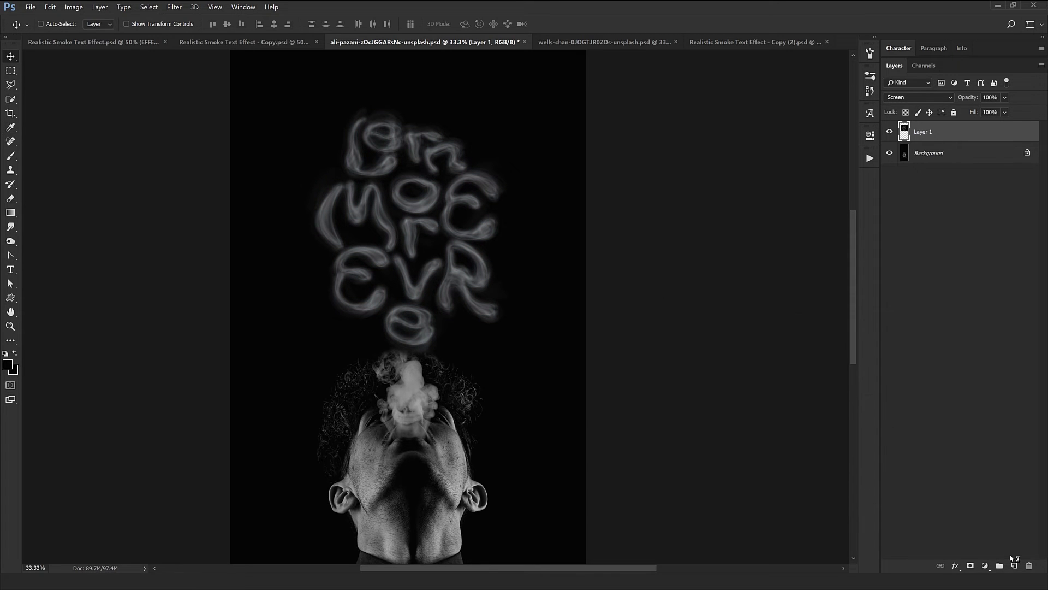
# Add a Brightness/Contrast layer clipped to the smoke letters and raise its brightness
pyautogui.click(985, 566)
pyautogui.click(999, 431)
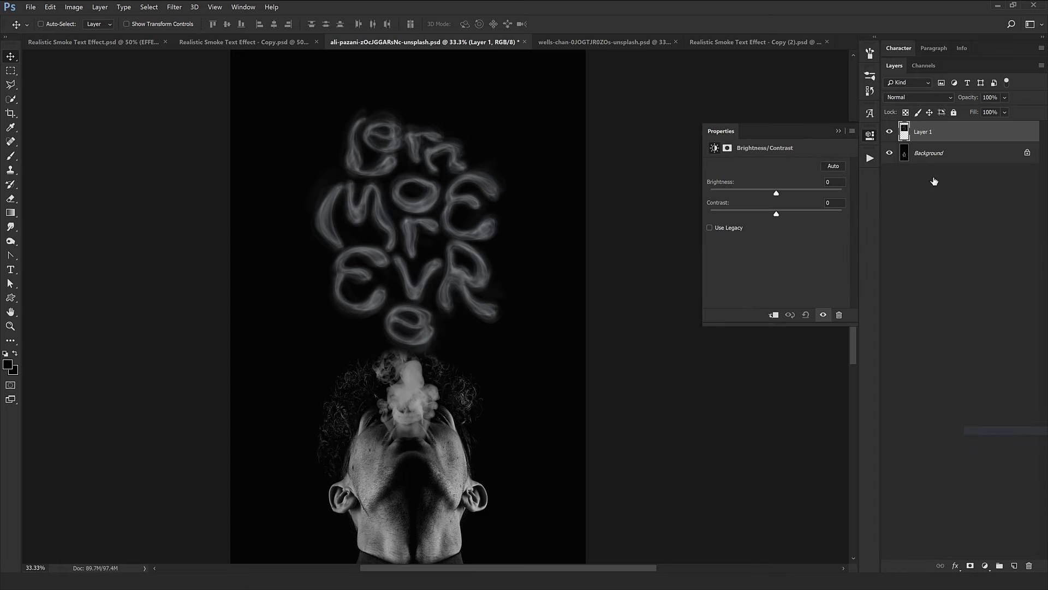
pyautogui.keyDown('alt'); pyautogui.click(962, 139); pyautogui.keyUp('alt')
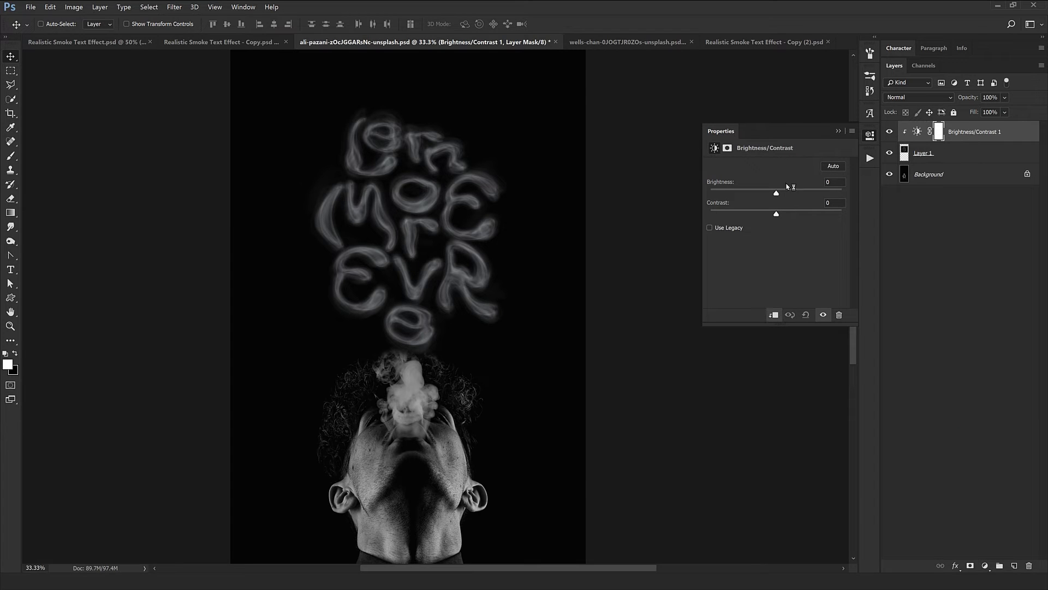
pyautogui.moveTo(788, 195)
pyautogui.mouseDown()
pyautogui.moveTo(774, 193)
pyautogui.moveTo(816, 194)
pyautogui.moveTo(795, 194)
pyautogui.mouseUp()
# Enlarge the smoke letters layer and reposition it above the head
pyautogui.click(931, 158)
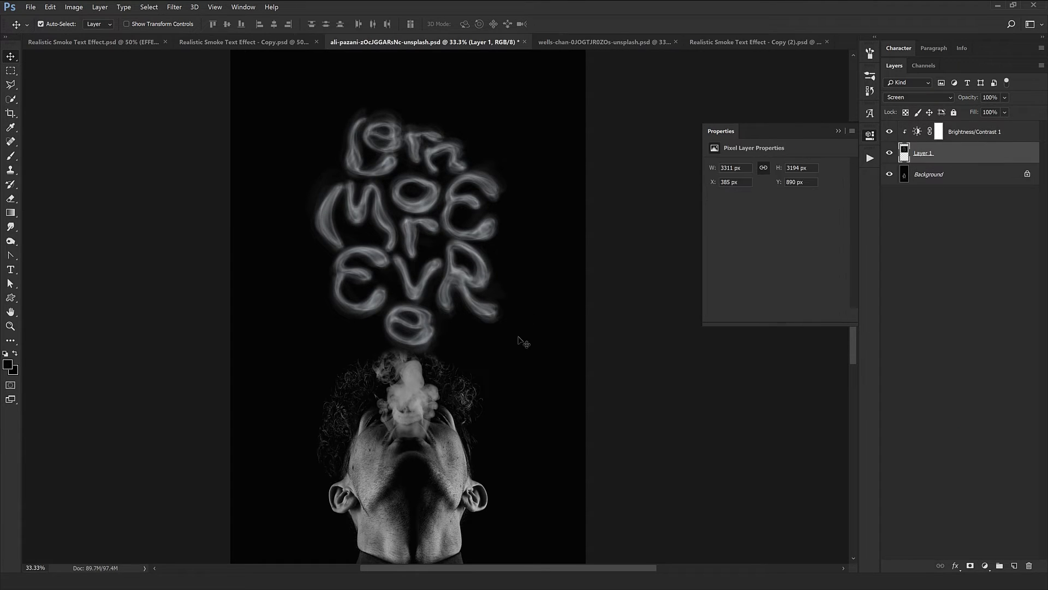
pyautogui.hotkey('ctrl', 't')
pyautogui.moveTo(572, 380); pyautogui.dragTo(579, 391)
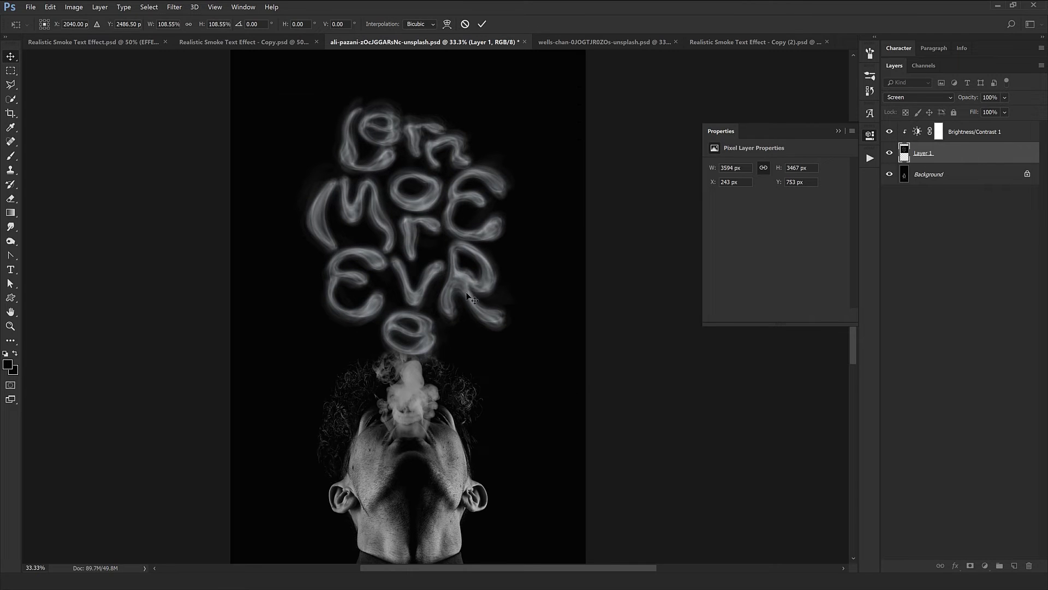
pyautogui.press('Return')
pyautogui.moveTo(457, 286); pyautogui.dragTo(451, 275)
# Warp the smoke letters into a taller column reaching down to the exhaled smoke
pyautogui.hotkey('ctrl', 't')
pyautogui.rightClick(450, 274)
pyautogui.click(477, 333)
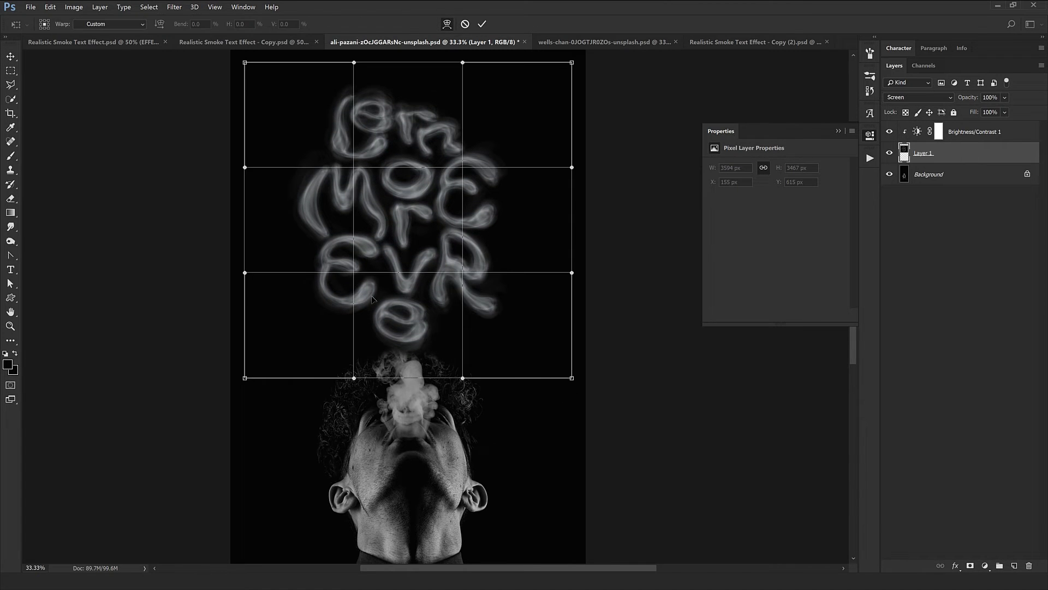
pyautogui.moveTo(374, 300); pyautogui.dragTo(495, 300)
pyautogui.moveTo(393, 143)
pyautogui.mouseDown()
pyautogui.moveTo(392, 107)
pyautogui.moveTo(395, 132)
pyautogui.mouseUp()
pyautogui.moveTo(405, 341); pyautogui.dragTo(419, 375)
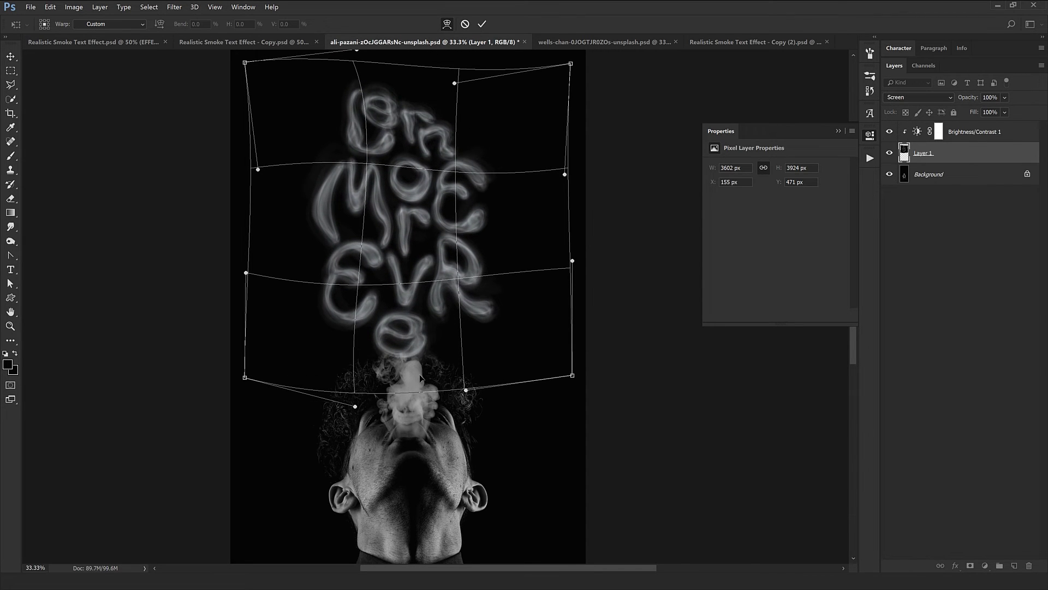
pyautogui.hotkey('ctrl', '-')
pyautogui.hotkey('ctrl', '-')
pyautogui.hotkey('ctrl', '-')
pyautogui.press('Return')
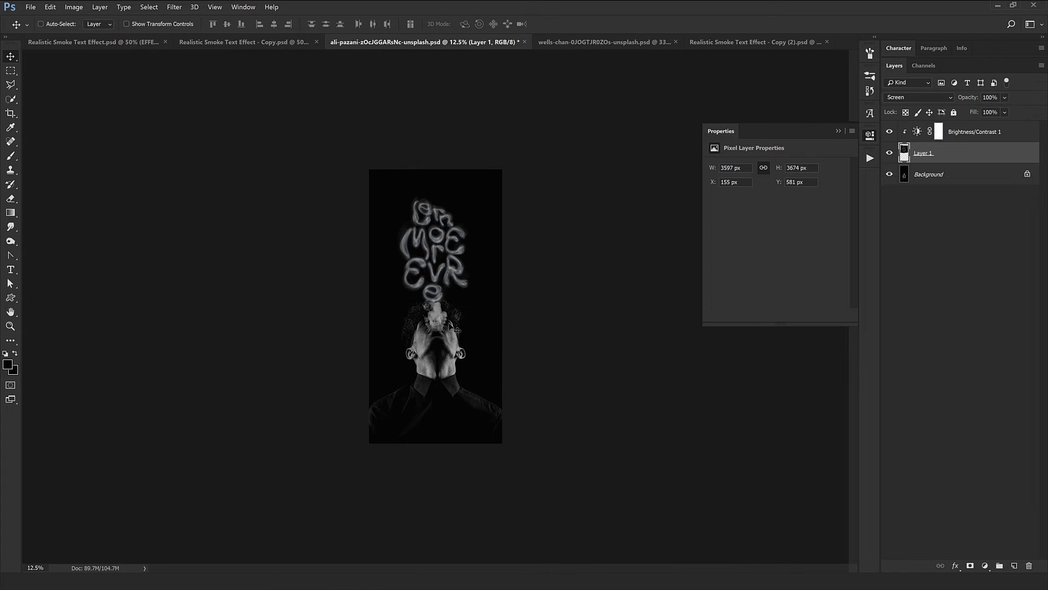
# Check the warped letters up close, then duplicate and merge the layer to brighten them
pyautogui.click(427, 217)
pyautogui.click(427, 218)
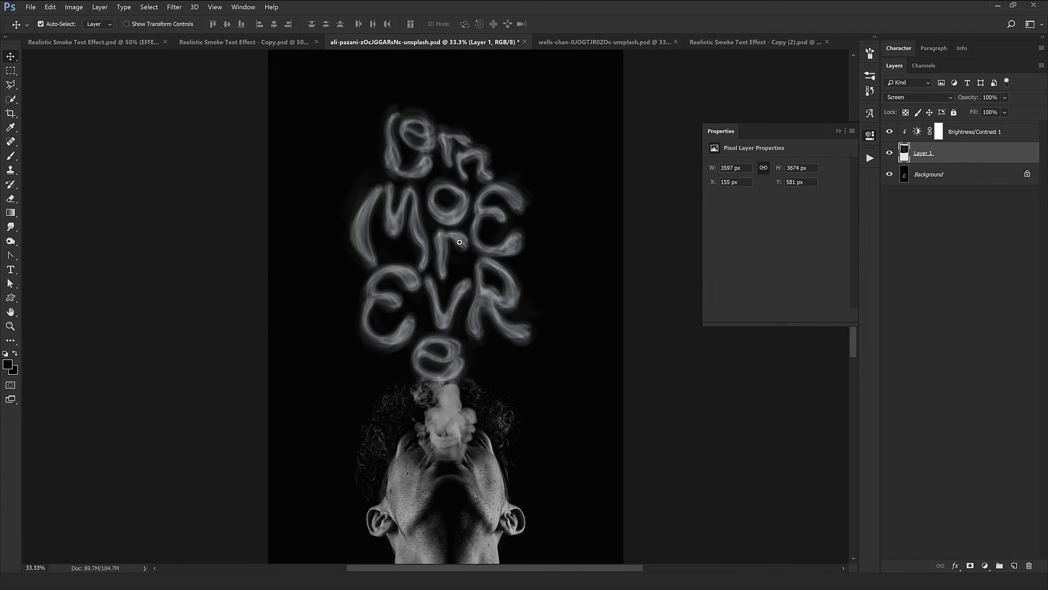
pyautogui.click(427, 217)
pyautogui.moveTo(491, 367); pyautogui.dragTo(488, 205)
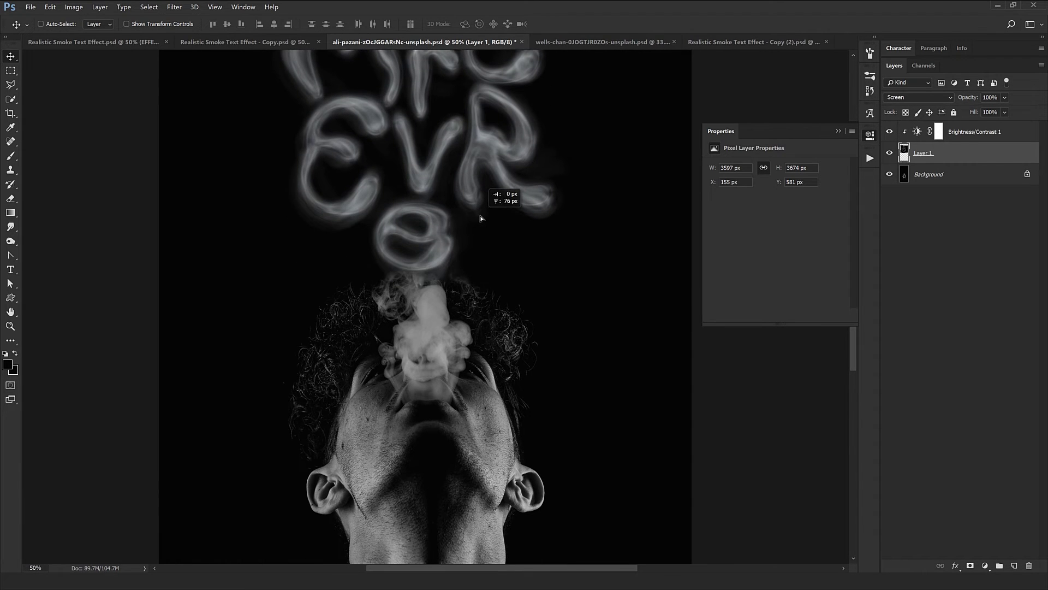
pyautogui.hotkey('ctrl', '-')
pyautogui.hotkey('ctrl', '-')
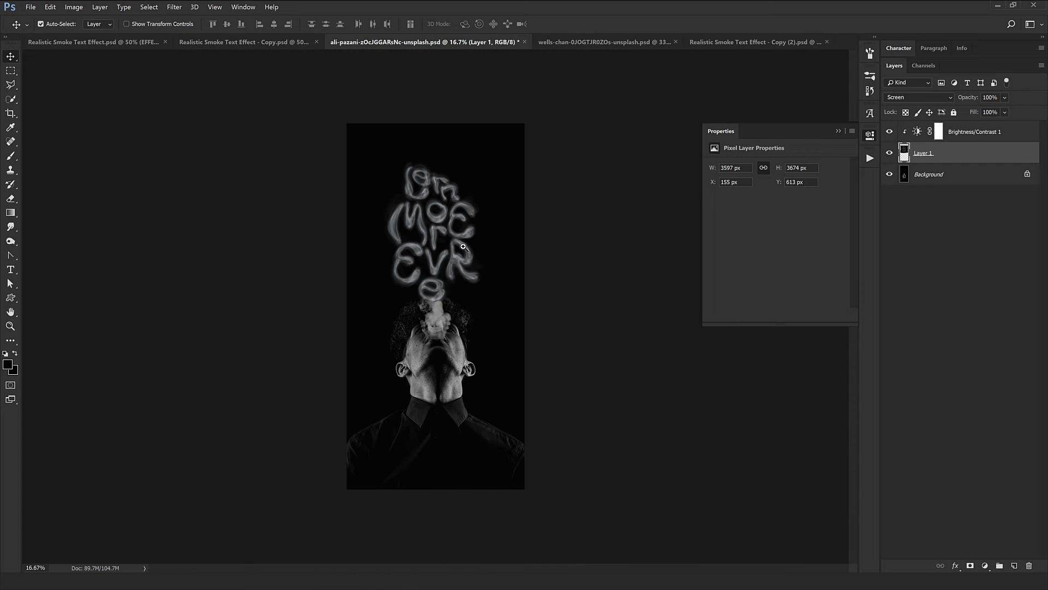
pyautogui.hotkey('ctrl', '+')
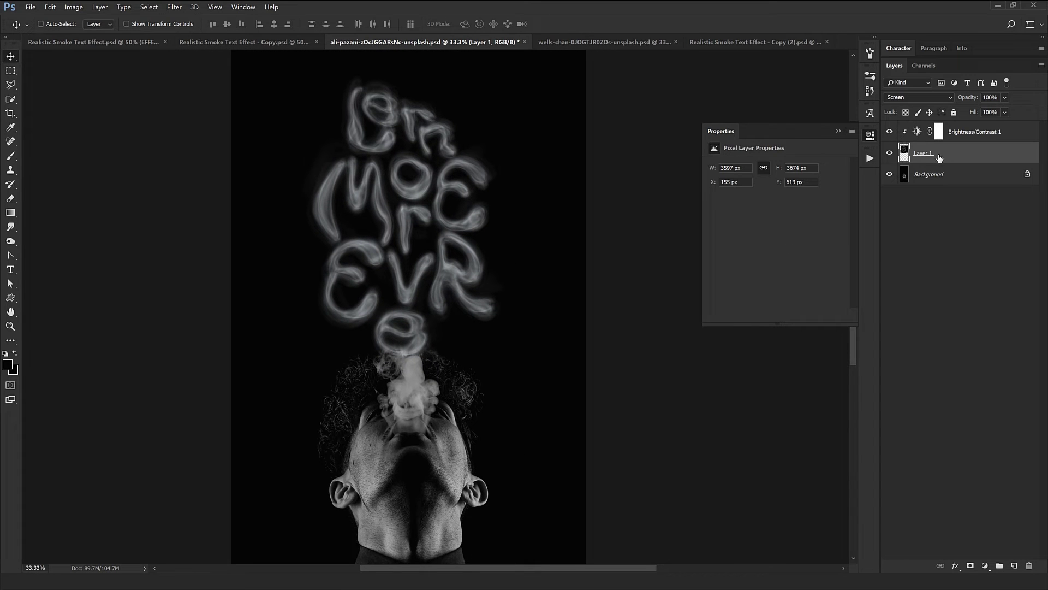
pyautogui.hotkey('ctrl', 'j')
pyautogui.hotkey('ctrl', 'z')
pyautogui.hotkey('ctrl', 'j')
pyautogui.hotkey('ctrl', 'e')
# Show and expand the SMOKE group in the smoke text document
pyautogui.click(262, 41)
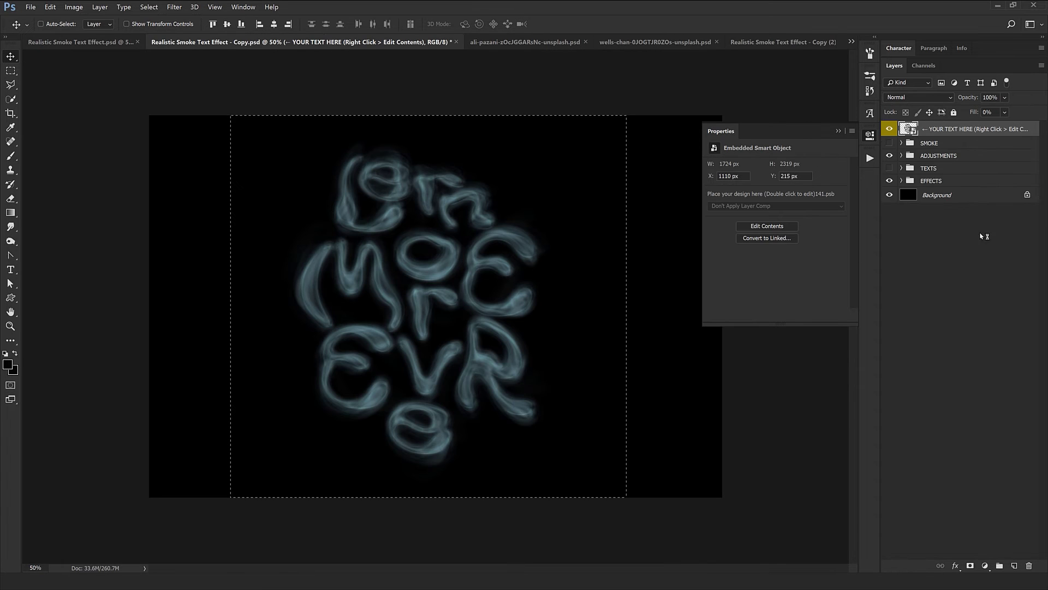
pyautogui.click(902, 143)
pyautogui.click(890, 143)
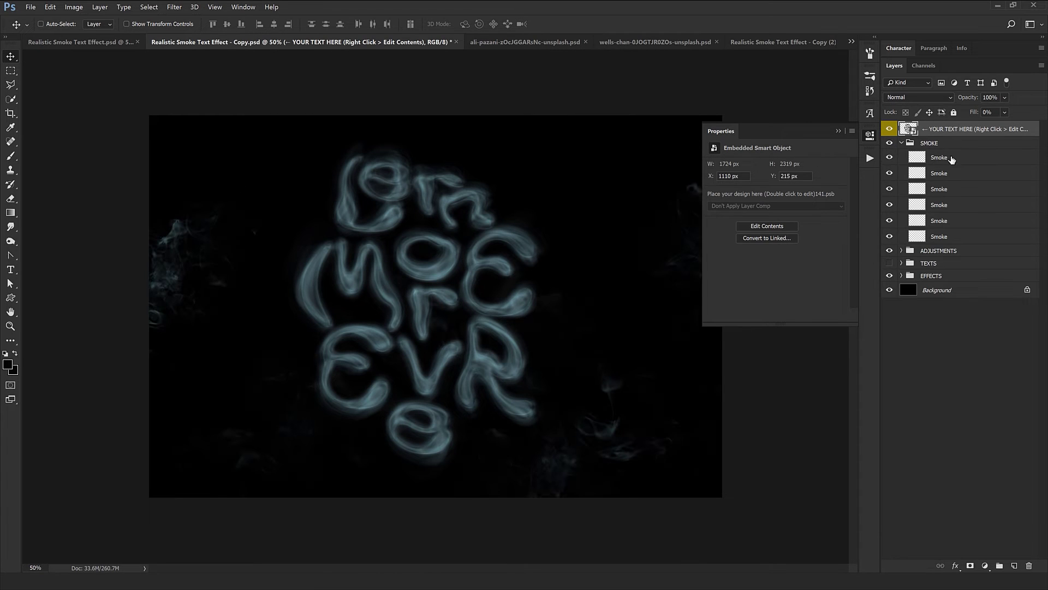
pyautogui.click(941, 158)
pyautogui.click(623, 428)
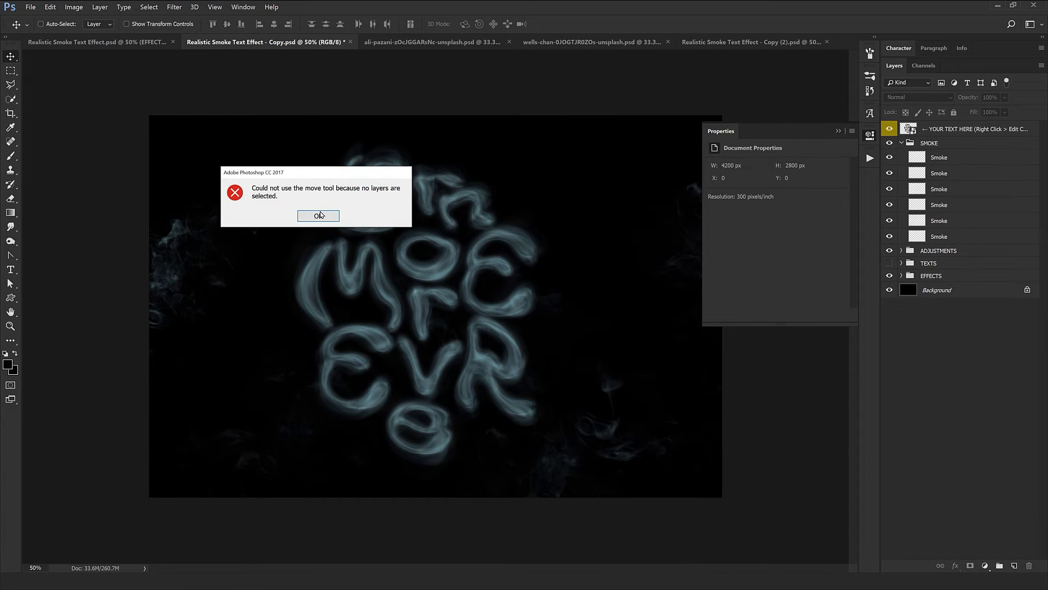
pyautogui.press('Return')
# Drag a Smoke layer into the photo above Brightness/Contrast 1 and place it over the letters
pyautogui.click(928, 189)
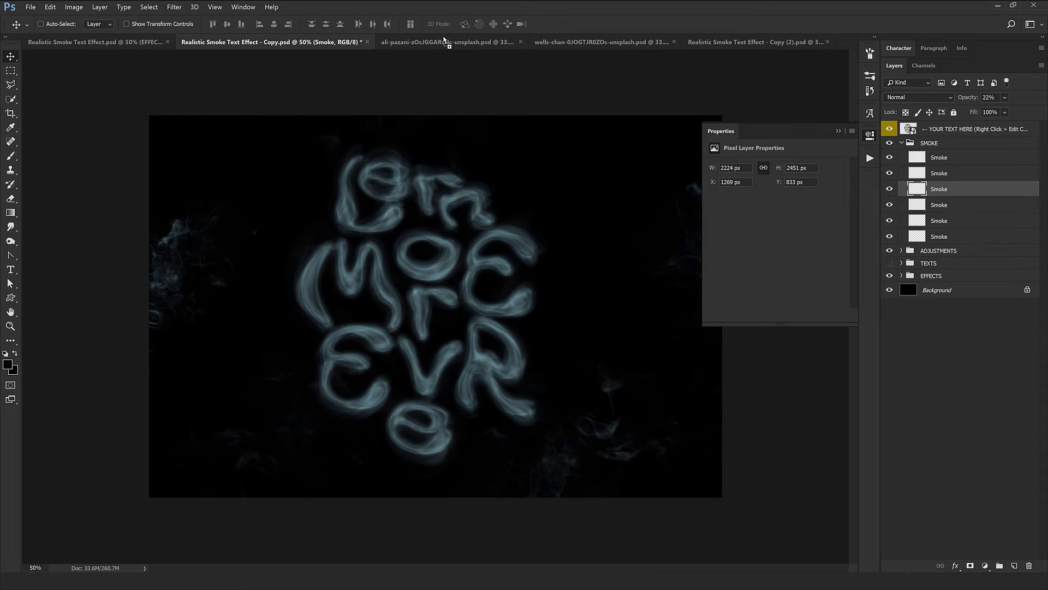
pyautogui.moveTo(445, 42); pyautogui.dragTo(531, 328)
pyautogui.moveTo(970, 156); pyautogui.dragTo(953, 137)
pyautogui.moveTo(580, 218); pyautogui.dragTo(606, 329)
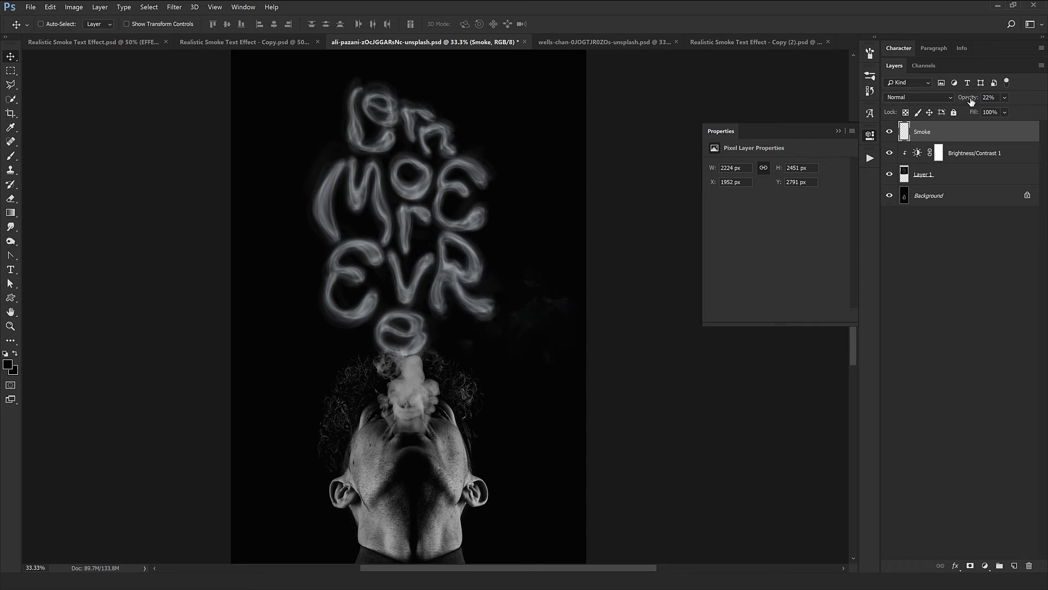
# Set the smoke to 71% opacity, reposition it, and tint it with Hue/Saturation
pyautogui.moveTo(971, 101); pyautogui.dragTo(999, 101)
pyautogui.moveTo(600, 314); pyautogui.dragTo(538, 333)
pyautogui.hotkey('ctrl', 'u')
pyautogui.moveTo(765, 407); pyautogui.dragTo(745, 407)
pyautogui.press('Return')
pyautogui.moveTo(496, 386); pyautogui.dragTo(256, 240)
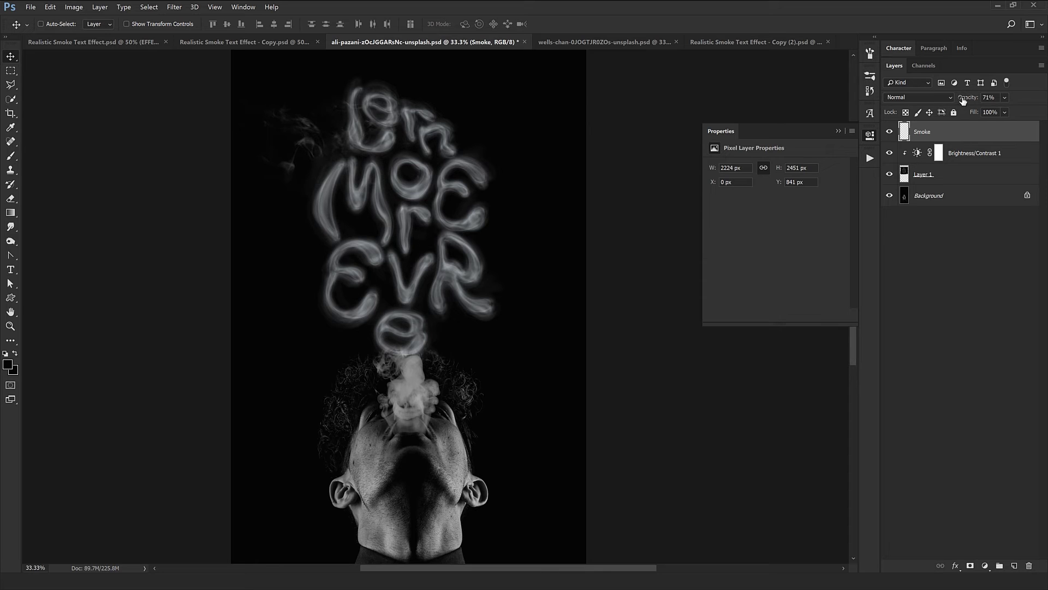
# Lower the smoke to about 57% opacity and stretch a copy at the lower right
pyautogui.moveTo(963, 101); pyautogui.dragTo(955, 102)
pyautogui.keyDown('alt'); pyautogui.moveTo(333, 164); pyautogui.dragTo(532, 308); pyautogui.keyUp('alt')
pyautogui.hotkey('ctrl', 't')
pyautogui.moveTo(644, 309); pyautogui.dragTo(674, 322)
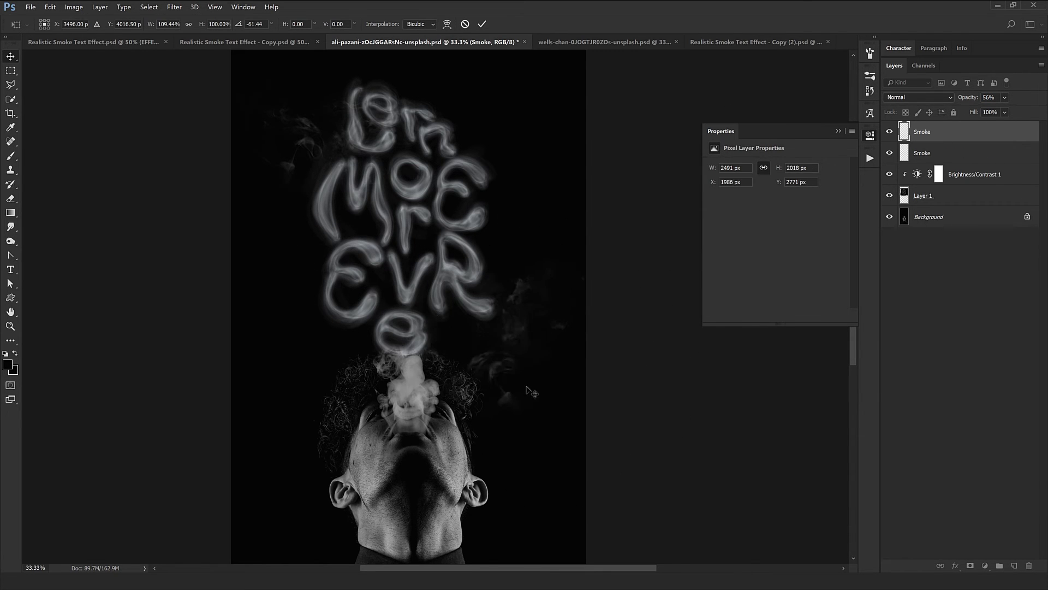
pyautogui.press('Return')
# Place two more smoke copies higher up at 48% and 42% opacity
pyautogui.keyDown('alt'); pyautogui.moveTo(466, 428); pyautogui.dragTo(456, 236); pyautogui.keyUp('alt')
pyautogui.moveTo(968, 101); pyautogui.dragTo(958, 103)
pyautogui.keyDown('alt'); pyautogui.moveTo(434, 123); pyautogui.dragTo(410, 245); pyautogui.keyUp('alt')
# Zoom out to check the whole photo, then view the EVR letters at 100%
pyautogui.scroll(-2, 413, 251)
pyautogui.hotkey('ctrl', '-')
pyautogui.scroll(-2, 483, 235)
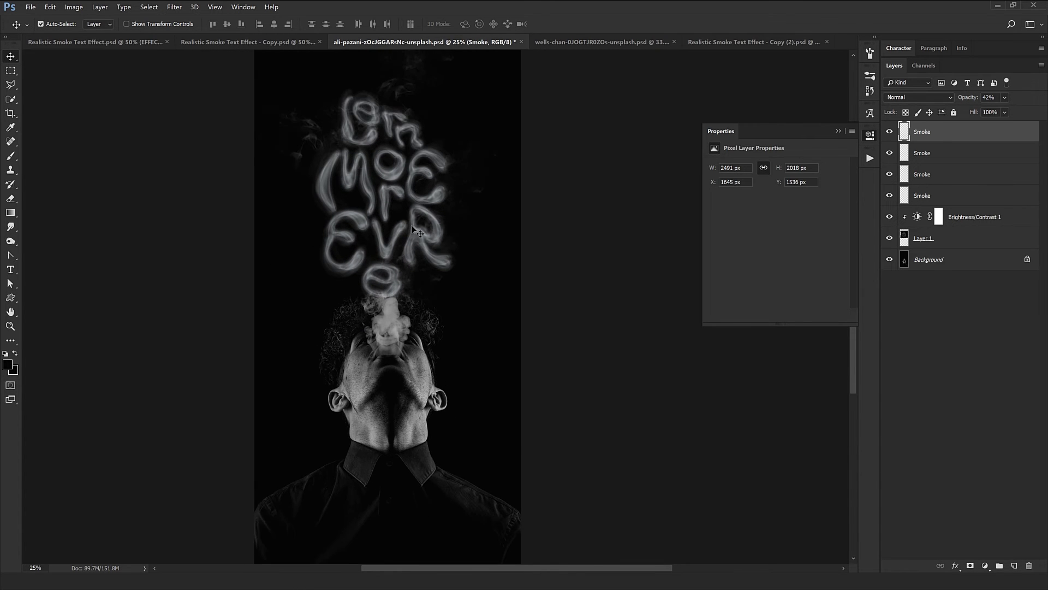
pyautogui.hotkey('ctrl', '1')
pyautogui.moveTo(325, 227); pyautogui.dragTo(609, 40)
# Reorder the document tabs and close the edited text contents so the template shows GANGSTA
pyautogui.click(626, 42)
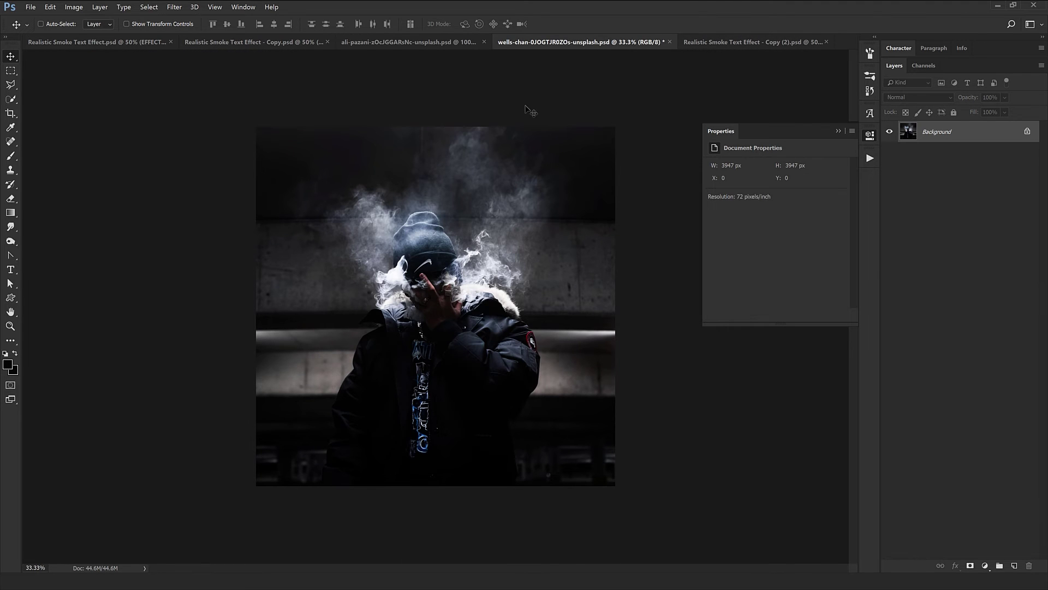
pyautogui.moveTo(618, 42)
pyautogui.mouseDown()
pyautogui.moveTo(798, 34)
pyautogui.moveTo(602, 44)
pyautogui.mouseUp()
pyautogui.click(603, 44)
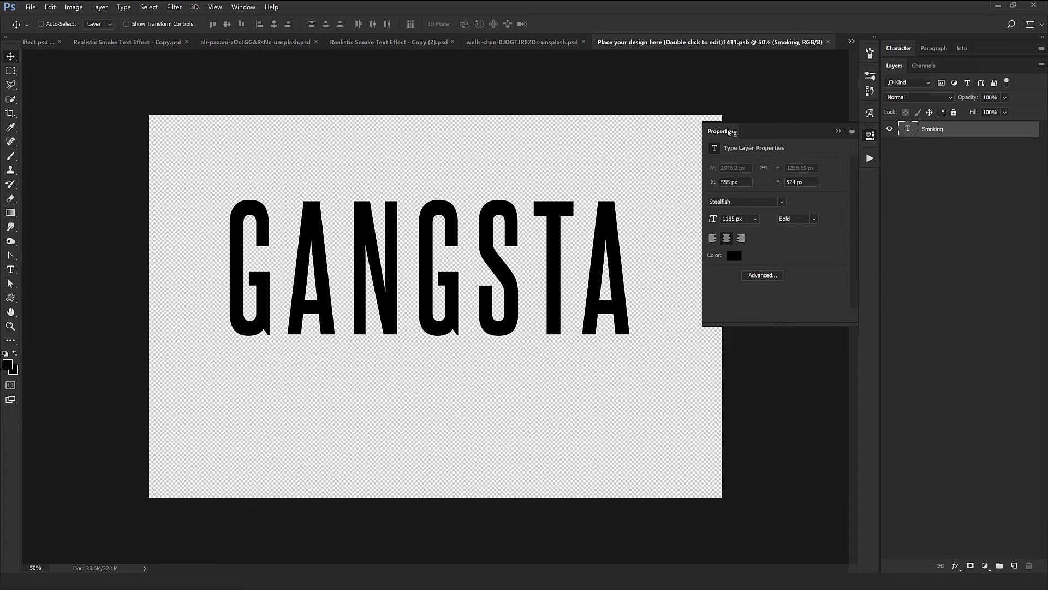
pyautogui.hotkey('ctrl', 'w')
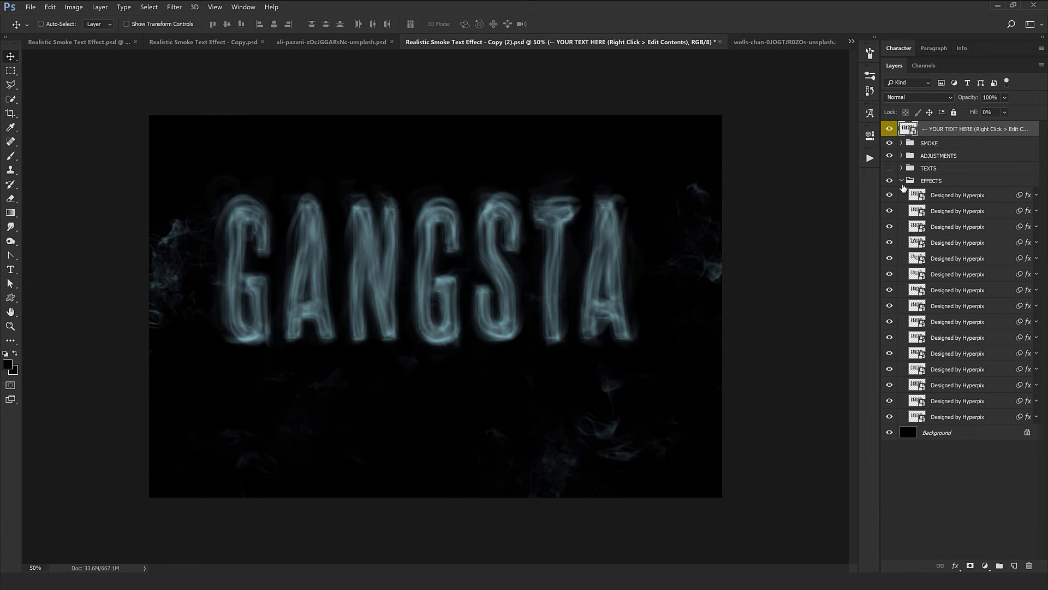
# Collapse the EFFECTS group and marquee-select the whole GANGSTA smoke canvas
pyautogui.click(902, 181)
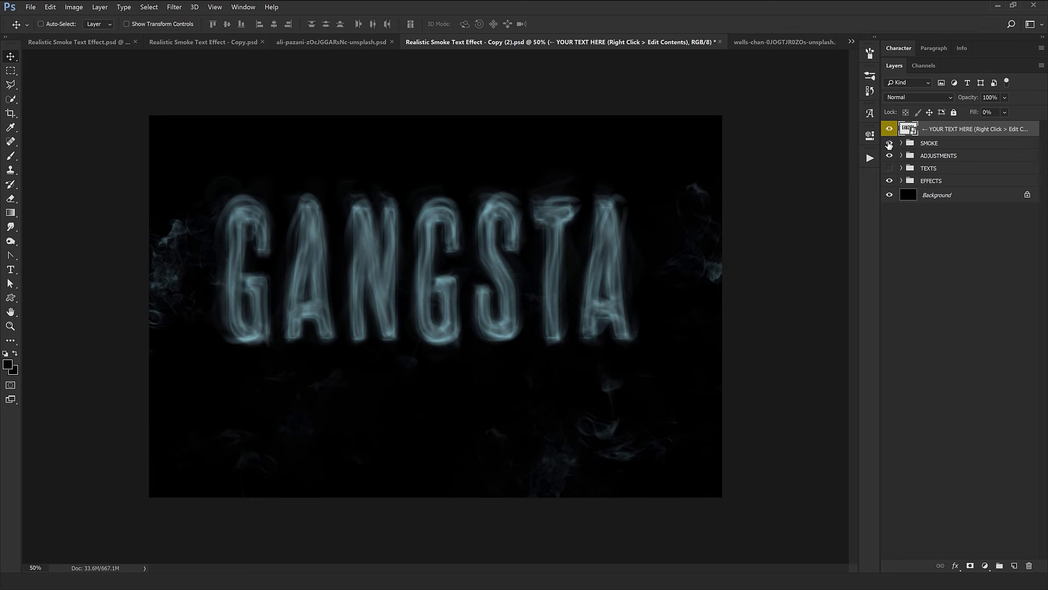
pyautogui.click(10, 70)
pyautogui.moveTo(127, 94); pyautogui.dragTo(769, 428)
pyautogui.click(757, 42)
# Paste the GANGSTA smoke as Layer 1, set it to Screen, and raise it about 165 px
pyautogui.hotkey('ctrl', 'v')
pyautogui.press('v')
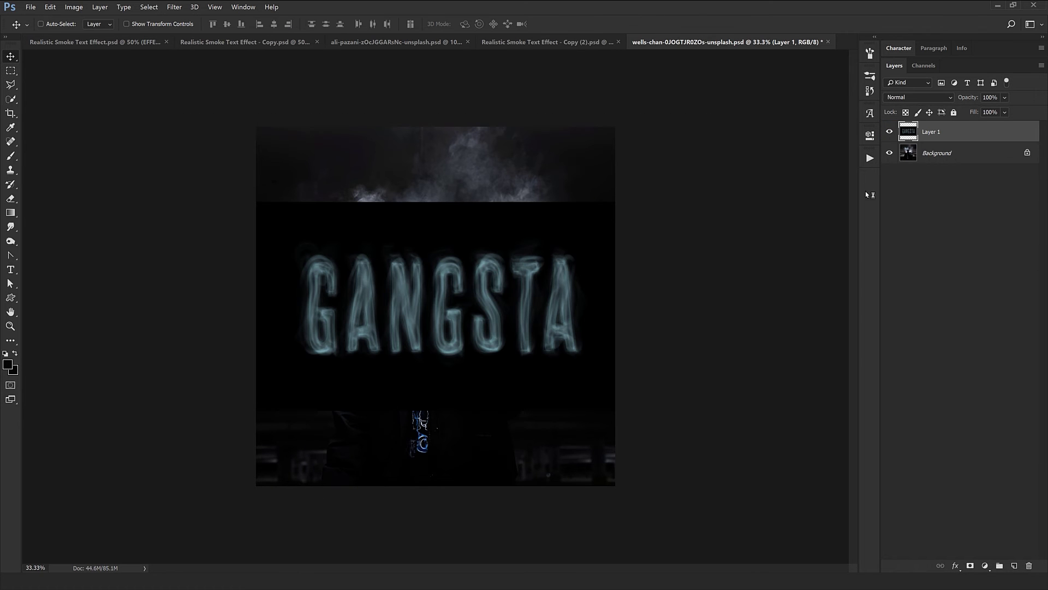
pyautogui.click(917, 97)
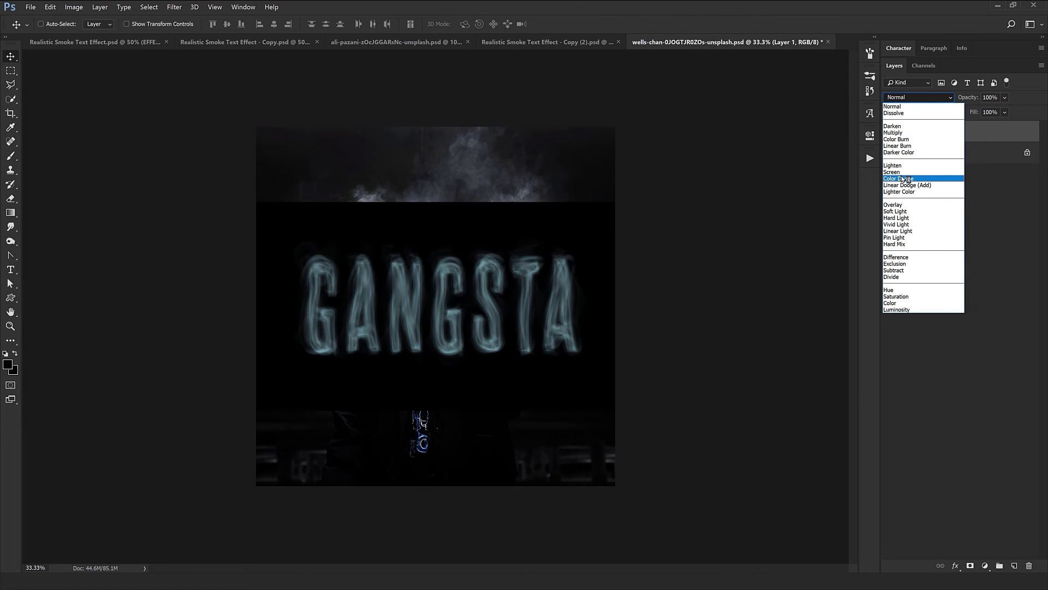
pyautogui.click(923, 175)
pyautogui.moveTo(508, 335); pyautogui.dragTo(508, 246)
# Enlarge the GANGSTA text around its centre and reposition it above the man
pyautogui.hotkey('ctrl', 't')
pyautogui.moveTo(255, 323); pyautogui.dragTo(234, 329)
pyautogui.press('Return')
pyautogui.moveTo(474, 243)
pyautogui.mouseDown()
pyautogui.moveTo(464, 233)
pyautogui.moveTo(479, 250)
pyautogui.mouseUp()
# Shift Layer 1's hue to +2 and tweak its saturation
pyautogui.hotkey('ctrl', 'u')
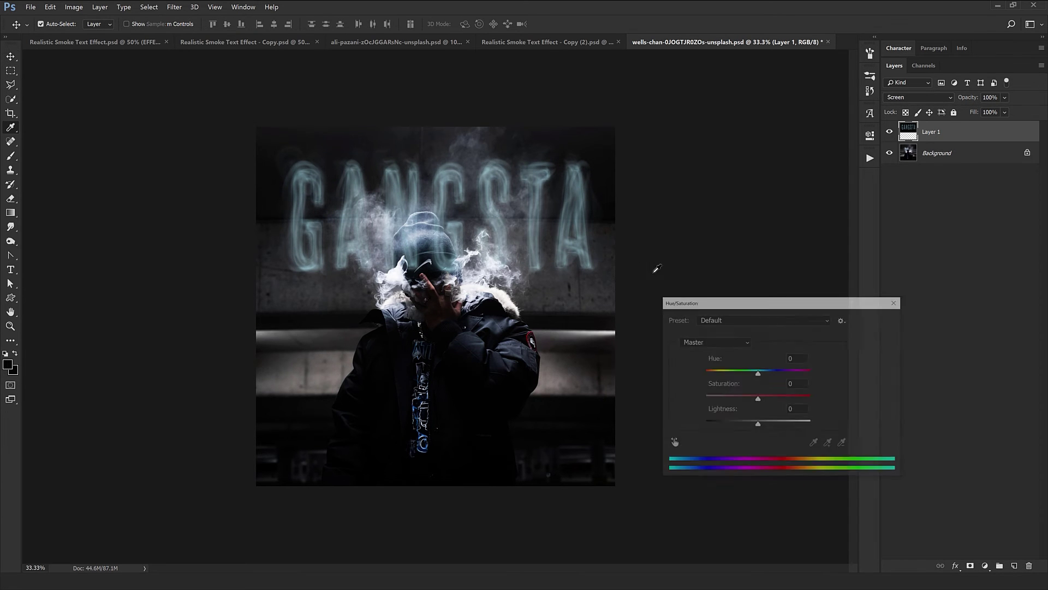
pyautogui.moveTo(760, 374); pyautogui.dragTo(751, 399)
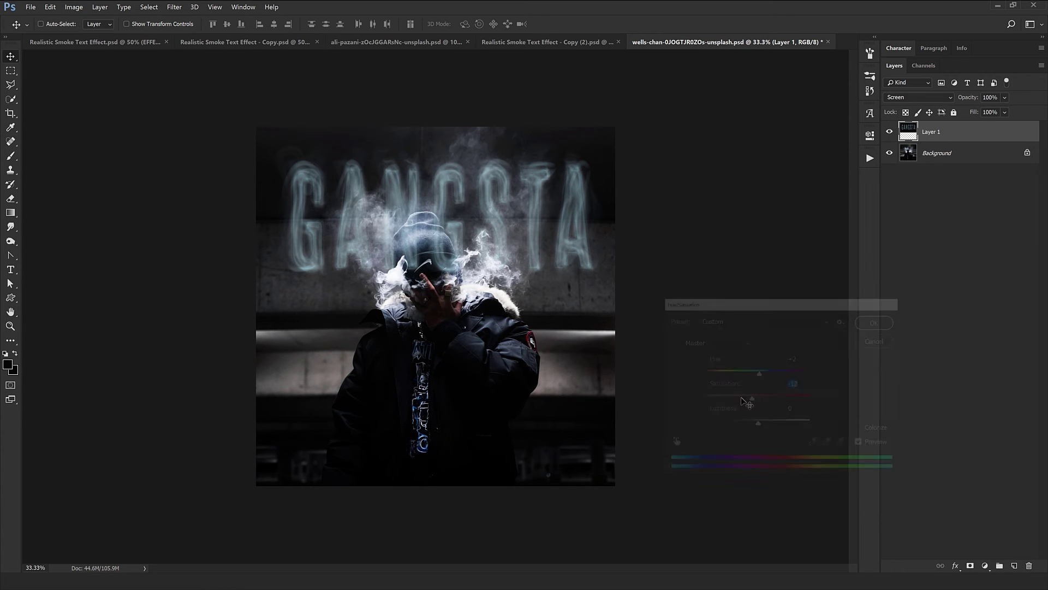
pyautogui.press('Return')
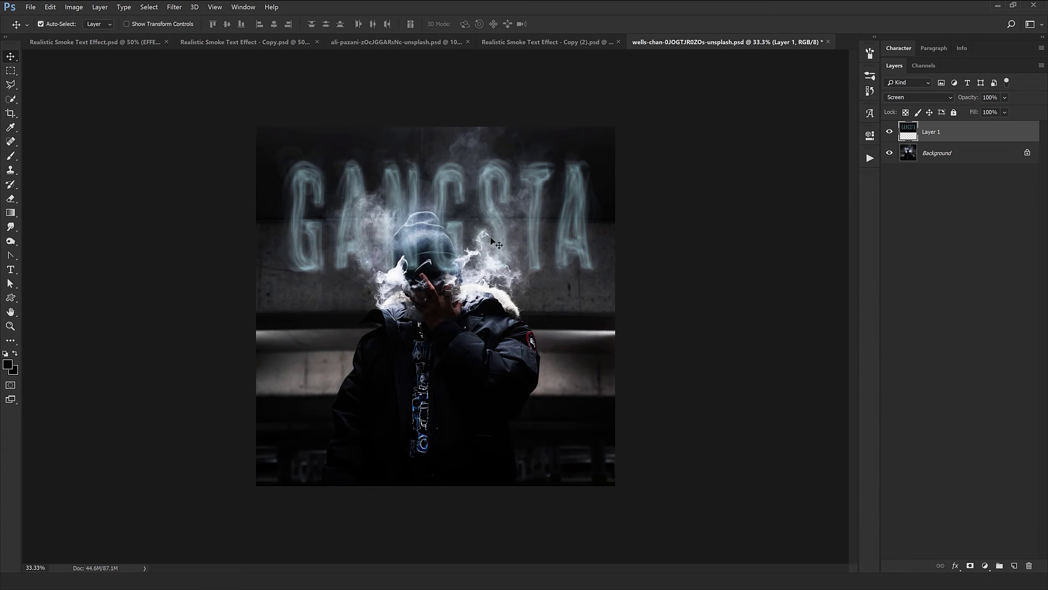
pyautogui.hotkey('ctrl', 't')
# Warp the GANGSTA text into an upward arch, move it 141 px lower, and disable Auto-Select
pyautogui.rightClick(499, 195)
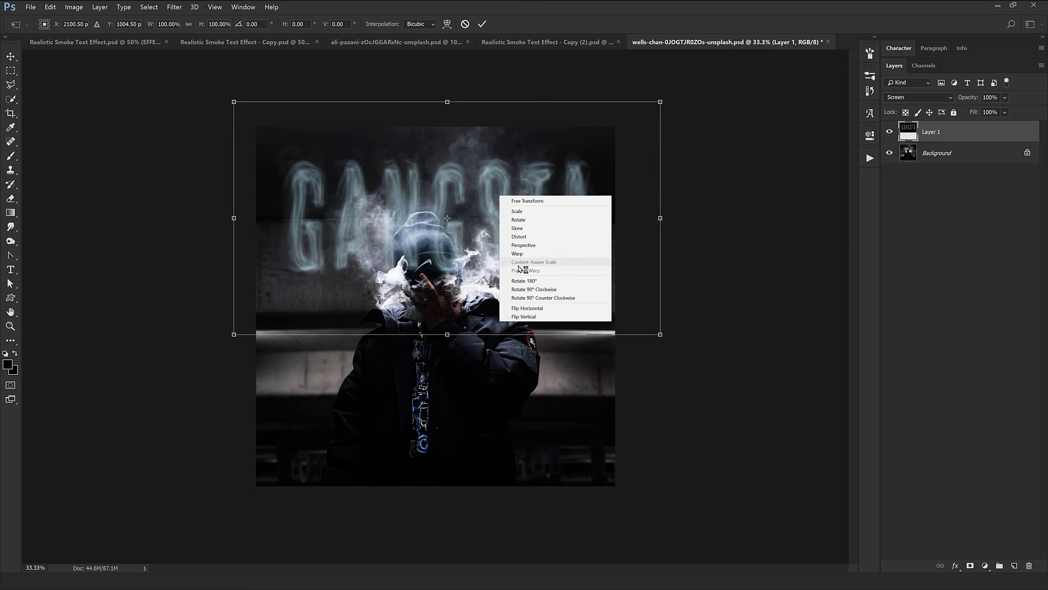
pyautogui.click(516, 254)
pyautogui.moveTo(423, 262); pyautogui.dragTo(437, 209)
pyautogui.press('Return')
pyautogui.press('v')
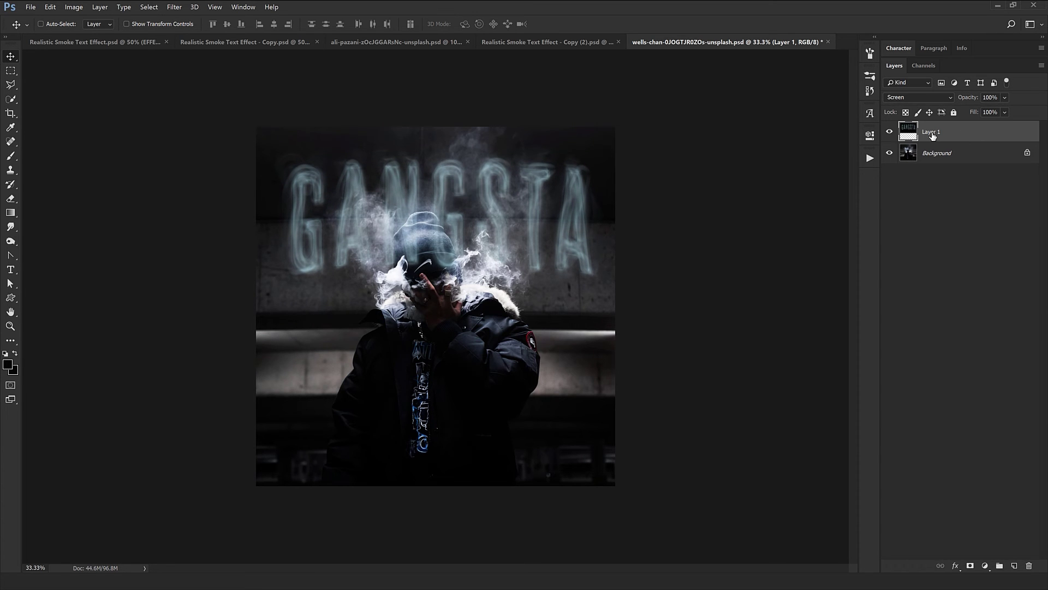
pyautogui.press('ctrl')
# Group Layer 1, add a mask to Group 1, and set a 111 px black brush
pyautogui.hotkey('ctrl', 'g')
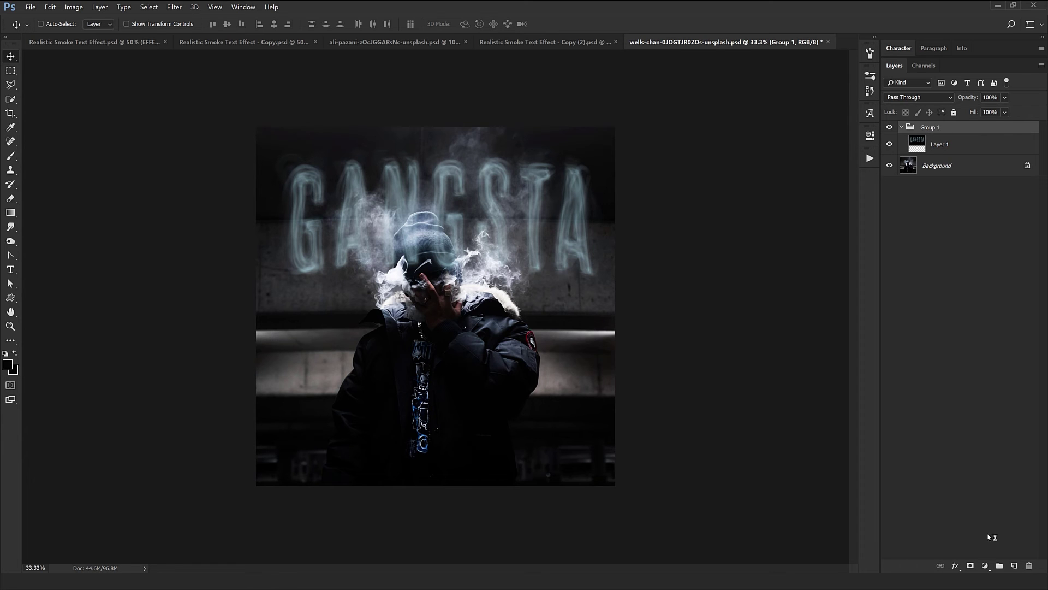
pyautogui.click(970, 566)
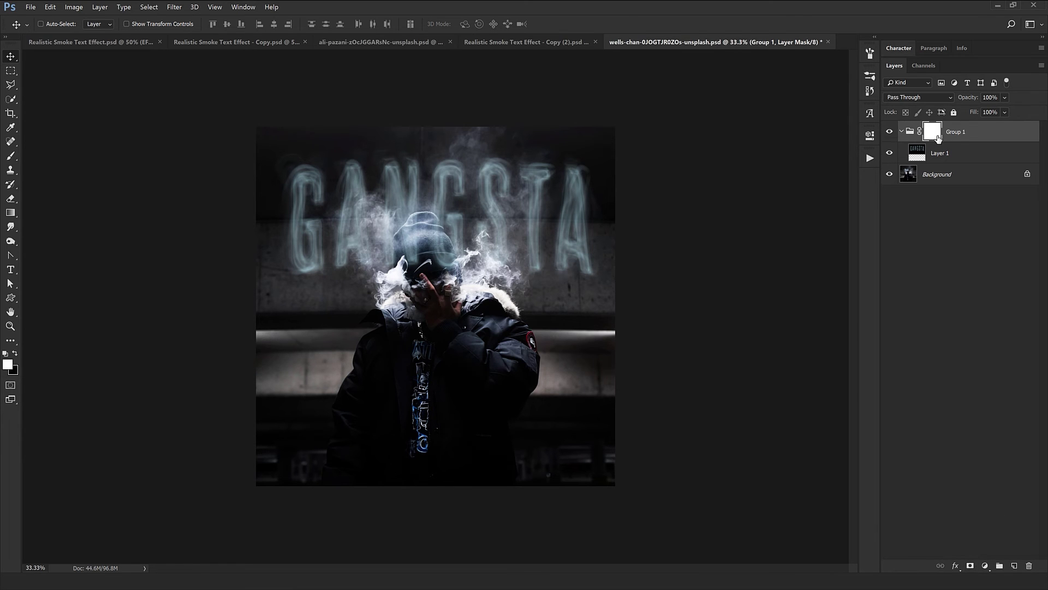
pyautogui.click(12, 157)
pyautogui.rightClick(418, 244)
pyautogui.moveTo(513, 270); pyautogui.dragTo(506, 269)
pyautogui.keyDown('alt'); pyautogui.rightClick(392, 288); pyautogui.keyUp('alt')
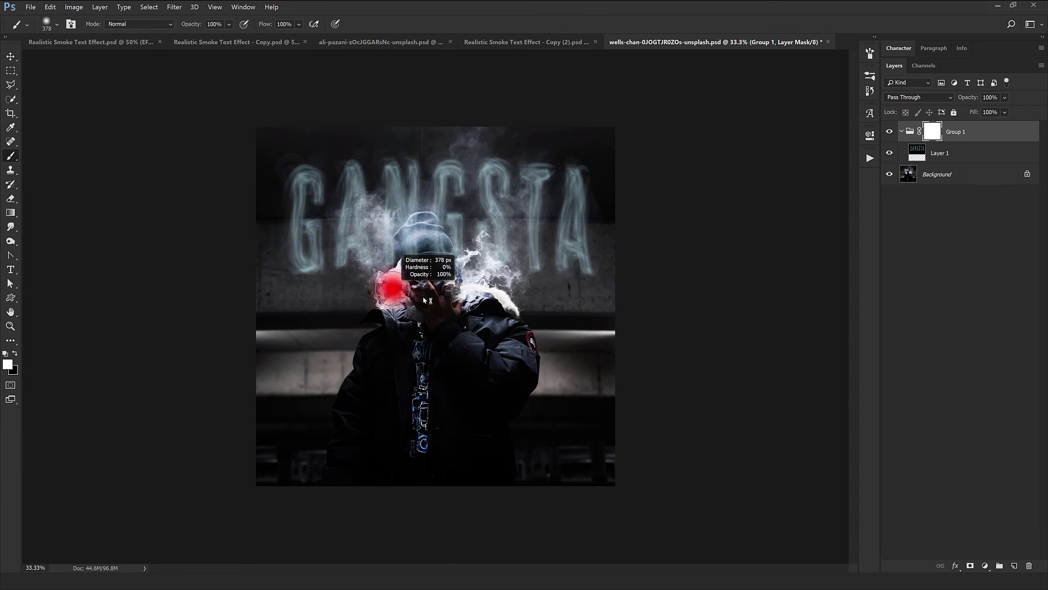
pyautogui.click(15, 354)
# Resize the brush to 179 px and paint out the smoke text over the beanie
pyautogui.keyDown('alt'); pyautogui.rightClick(475, 281); pyautogui.keyUp('alt')
pyautogui.scroll(2, 429, 257)
pyautogui.keyDown('alt'); pyautogui.rightClick(432, 256); pyautogui.keyUp('alt')
pyautogui.keyDown('alt'); pyautogui.rightClick(393, 240); pyautogui.keyUp('alt')
pyautogui.moveTo(376, 262)
pyautogui.mouseDown()
pyautogui.moveTo(404, 224)
pyautogui.moveTo(425, 229)
pyautogui.moveTo(465, 281)
pyautogui.moveTo(469, 270)
pyautogui.moveTo(431, 220)
pyautogui.moveTo(393, 210)
pyautogui.moveTo(377, 289)
pyautogui.mouseUp()
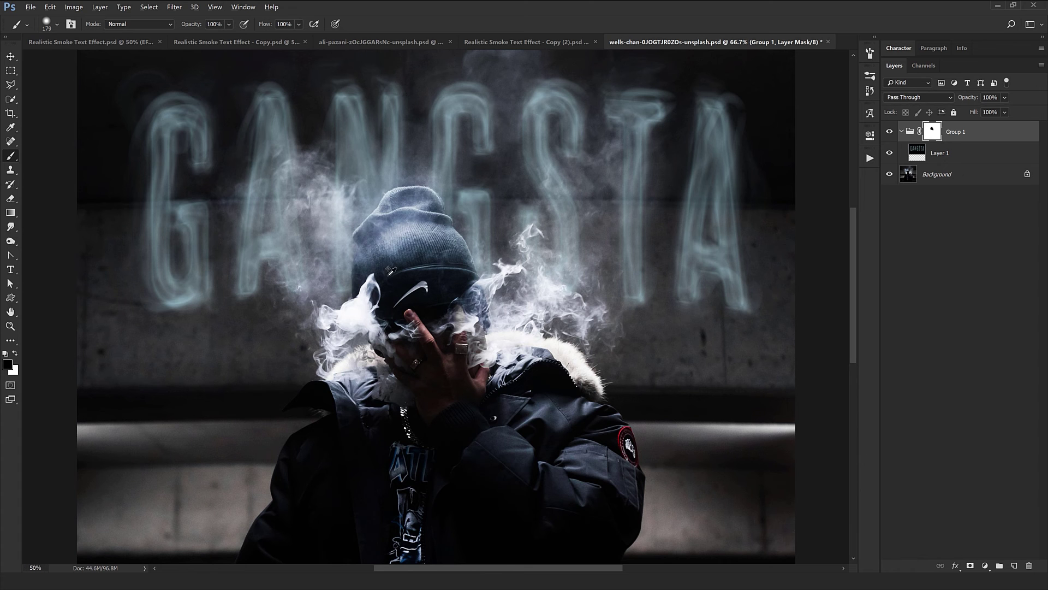
# Select Layer 1, try moving the GANGSTA text upward, and undo the move
pyautogui.hotkey('ctrl', '-')
pyautogui.hotkey('ctrl', '-')
pyautogui.click(950, 153)
pyautogui.press('v')
pyautogui.moveTo(481, 254); pyautogui.dragTo(447, 234)
pyautogui.hotkey('ctrl', 'z')
pyautogui.hotkey('ctrl', 'z')
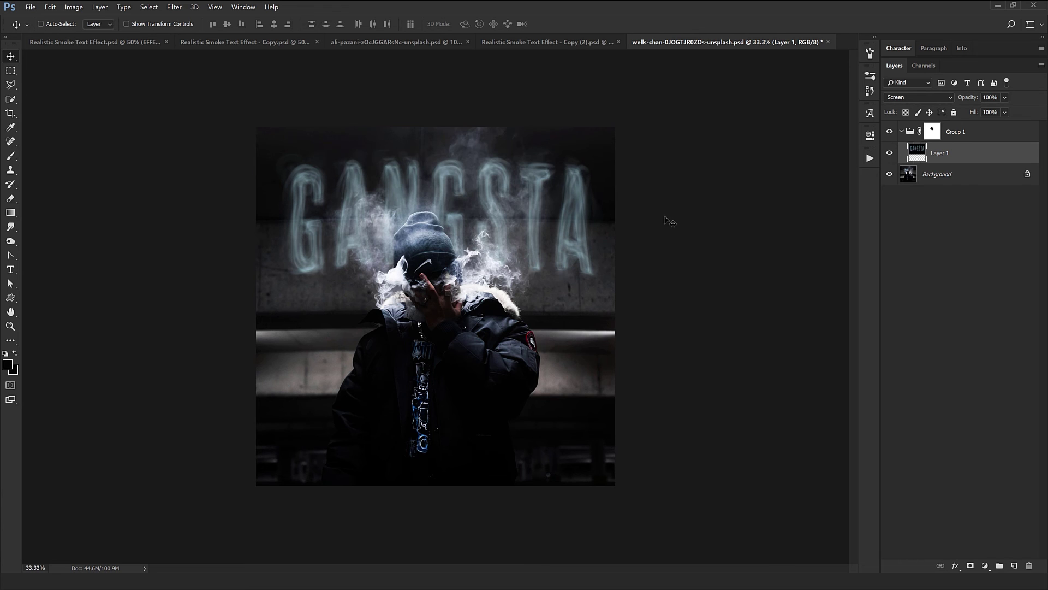
# Add a Brightness/Contrast adjustment clipped to Layer 1 with brightness 47
pyautogui.click(986, 566)
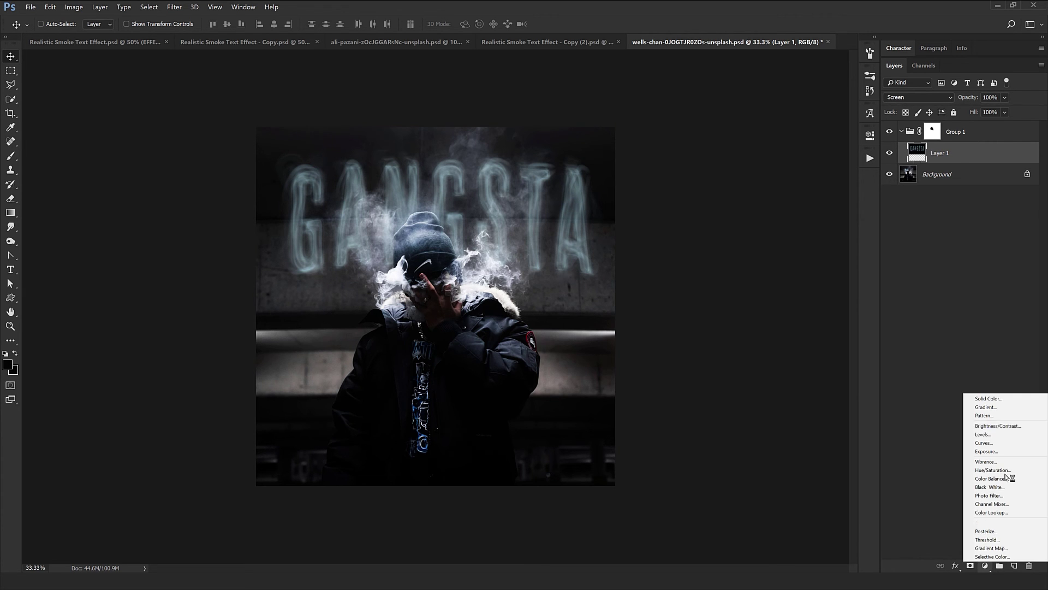
pyautogui.click(1030, 425)
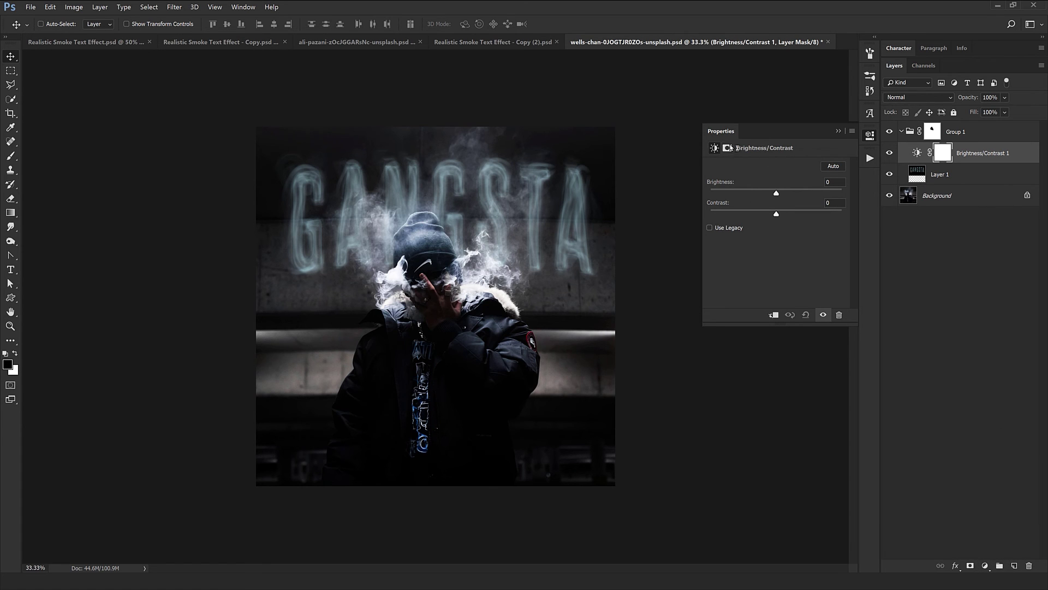
pyautogui.keyDown('alt'); pyautogui.click(956, 165); pyautogui.keyUp('alt')
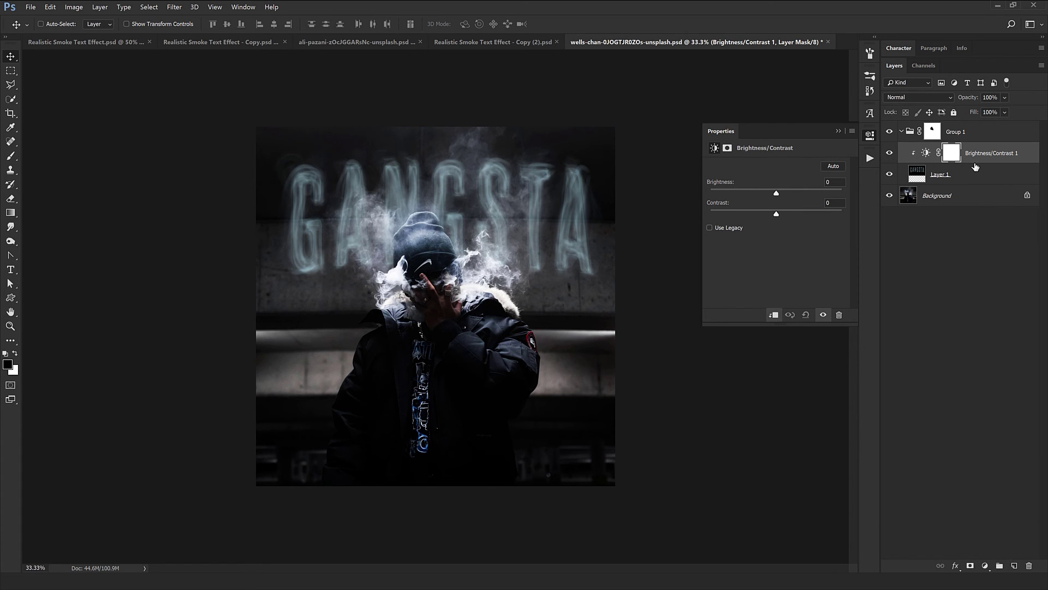
pyautogui.moveTo(777, 195); pyautogui.dragTo(789, 228)
# Add a clipped Hue/Saturation adjustment with hue +5 and close Properties
pyautogui.click(985, 566)
pyautogui.click(1000, 474)
pyautogui.keyDown('alt'); pyautogui.click(986, 161); pyautogui.keyUp('alt')
pyautogui.moveTo(777, 206); pyautogui.dragTo(760, 228)
pyautogui.click(870, 134)
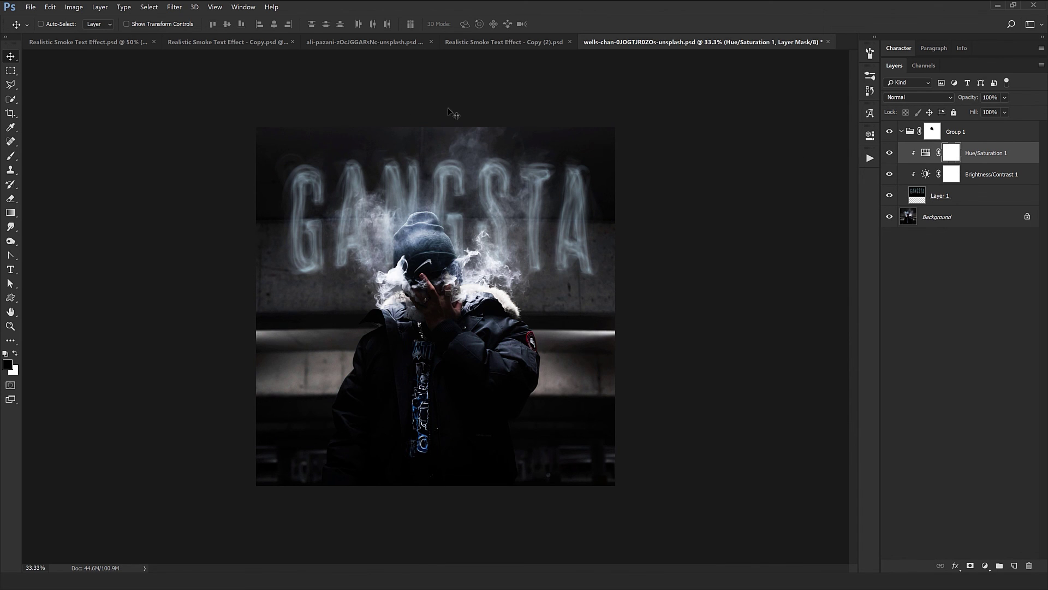
# Show the template's SMOKE group and drag a Smoke layer into the smoking-man photo
pyautogui.click(514, 43)
pyautogui.click(889, 143)
pyautogui.click(902, 143)
pyautogui.click(969, 189)
pyautogui.keyDown('ctrl'); pyautogui.click(715, 270); pyautogui.keyUp('ctrl')
pyautogui.moveTo(709, 271); pyautogui.dragTo(318, 211)
# Set the Smoke layer to 50% opacity and re-tint it with Hue/Saturation
pyautogui.moveTo(973, 99); pyautogui.dragTo(942, 107)
pyautogui.hotkey('ctrl', 'u')
pyautogui.moveTo(767, 405); pyautogui.dragTo(755, 404)
pyautogui.press('Return')
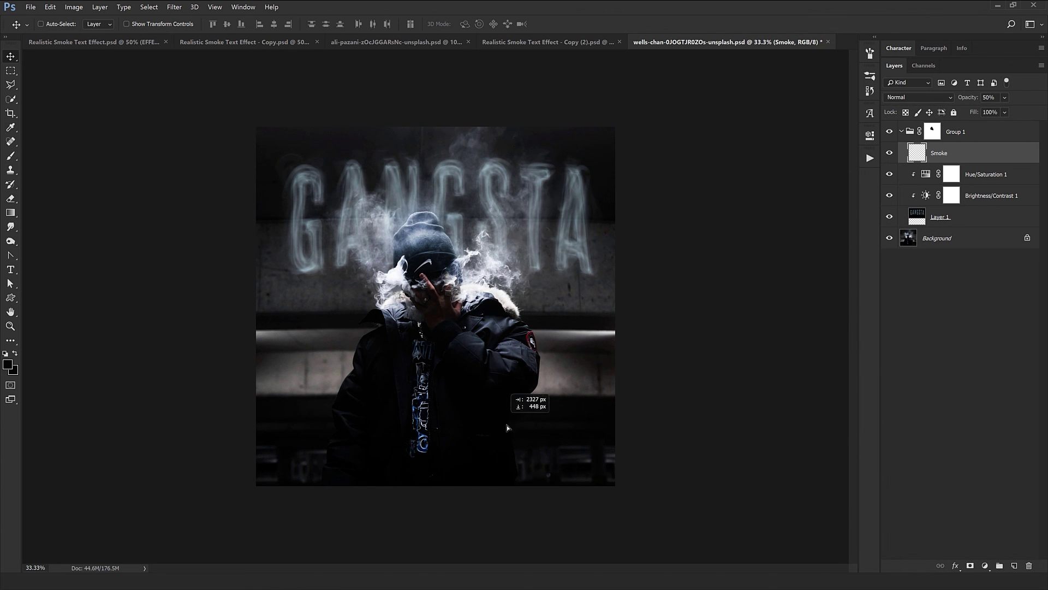
# Make two smoke copies, one rotated -45.5°, and zoom to check the GANGSTA letters
pyautogui.hotkey('ctrl', 'j')
pyautogui.hotkey('ctrl', 't')
pyautogui.moveTo(489, 385); pyautogui.dragTo(532, 269)
pyautogui.press('Return')
pyautogui.hotkey('ctrl', 'j')
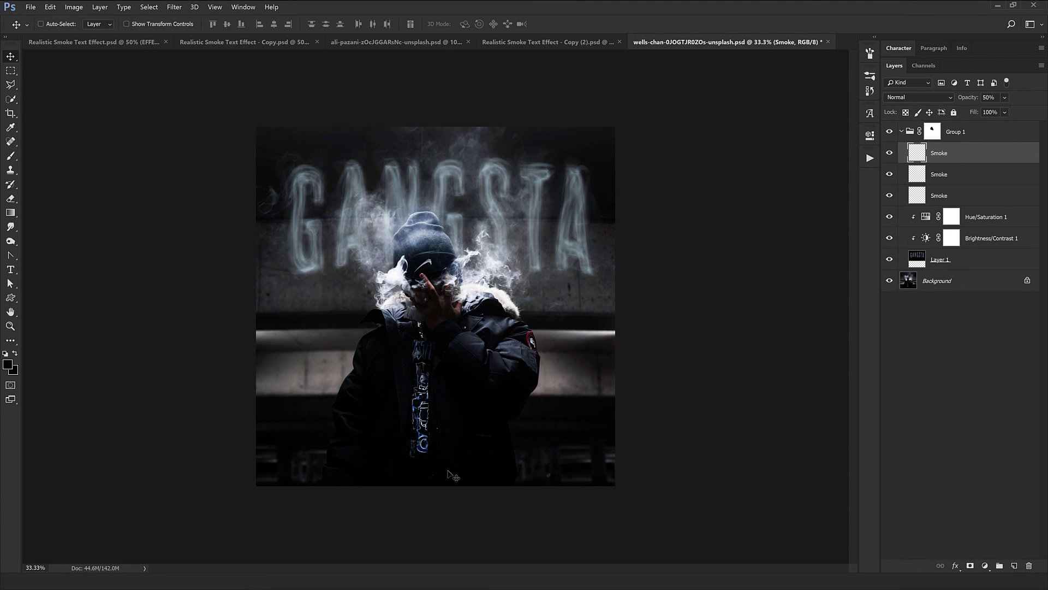
pyautogui.hotkey('ctrl', '1')
pyautogui.moveTo(398, 55); pyautogui.dragTo(379, 285)
pyautogui.hotkey('ctrl', '-')
pyautogui.hotkey('ctrl', '-')
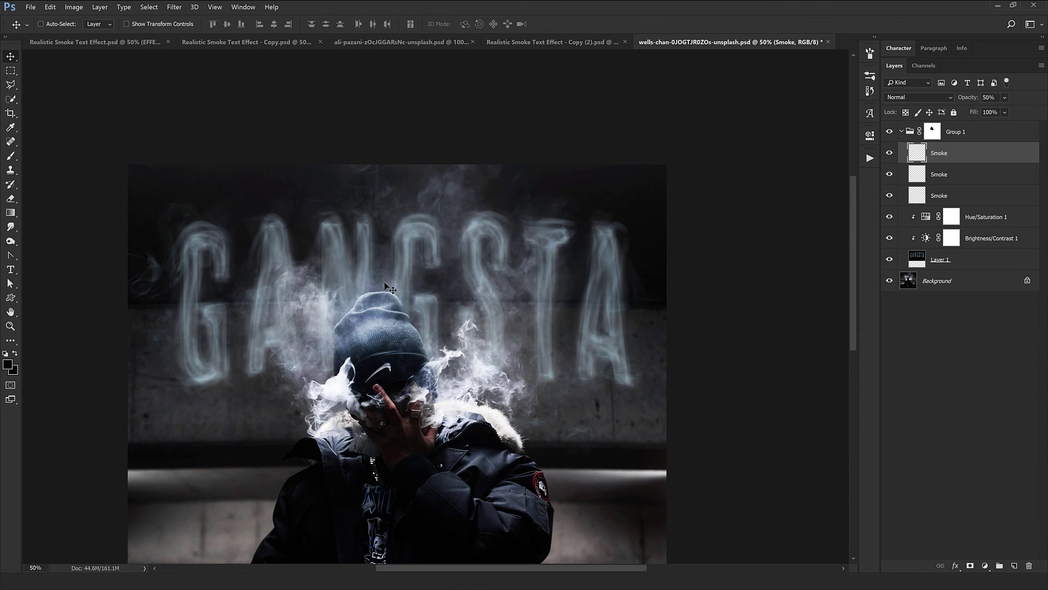